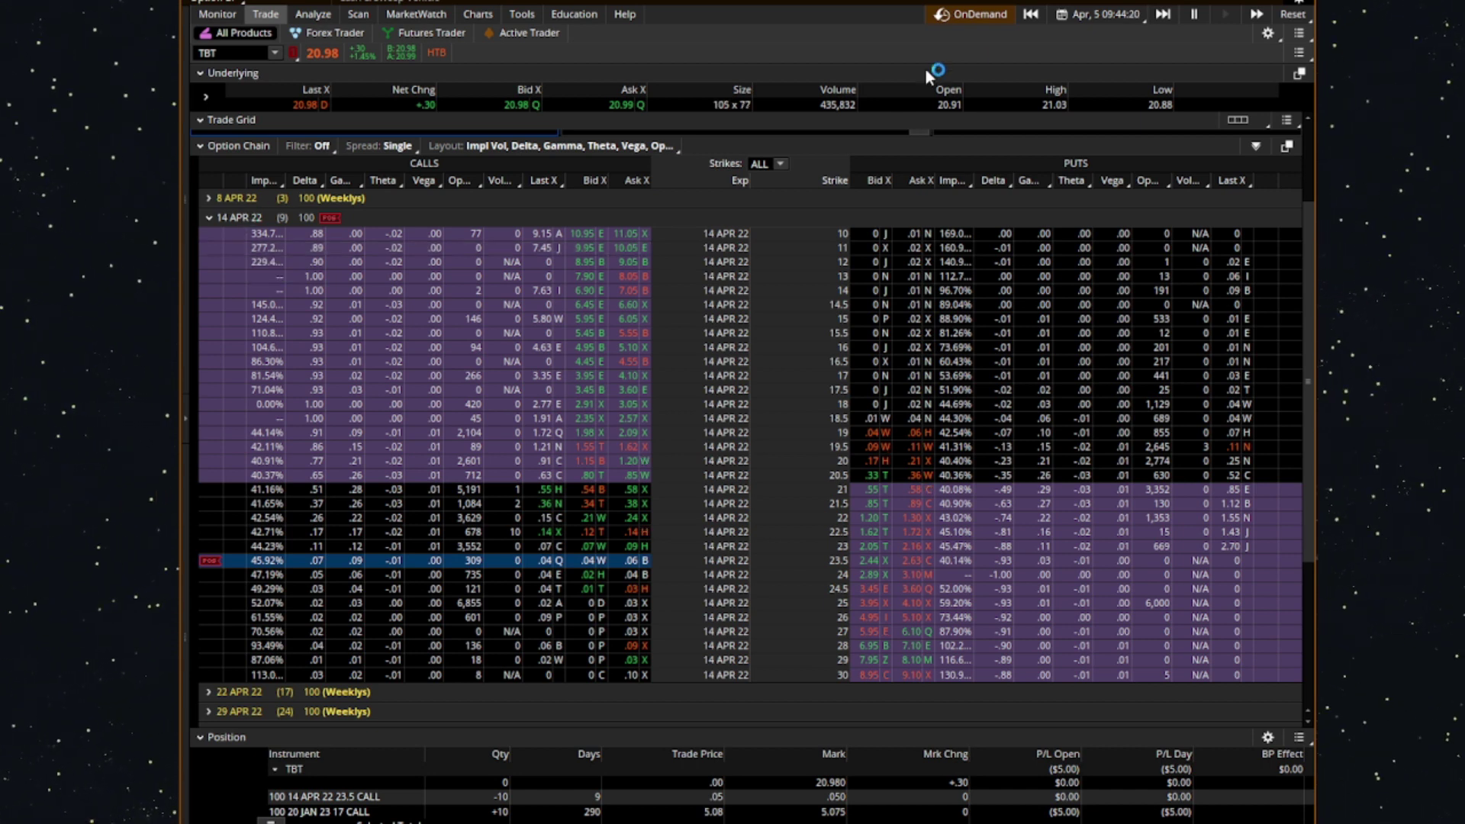
# Jump the OnDemand simulation date to April 13, 2022.
pyautogui.click(1099, 16)
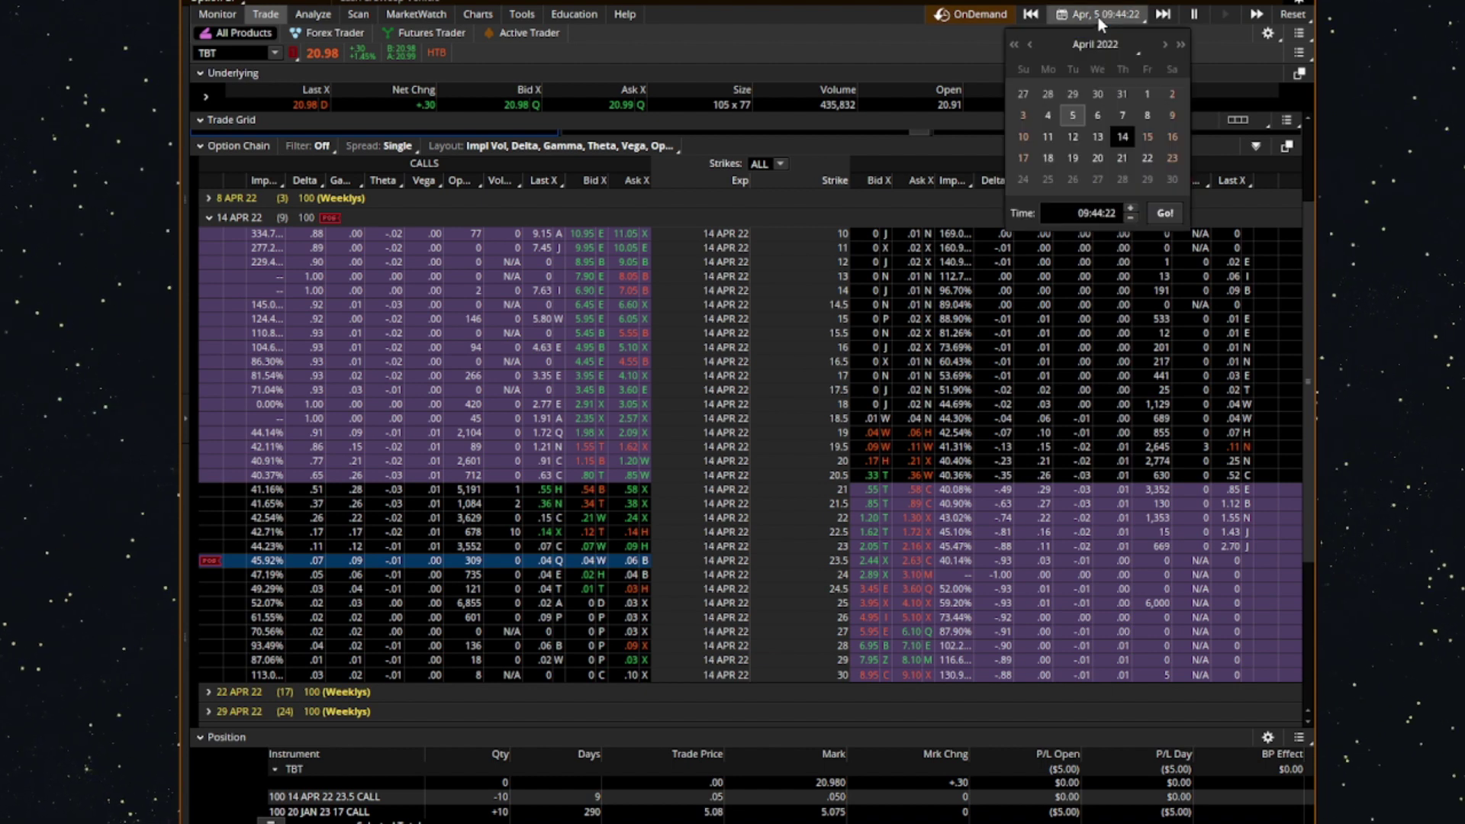
pyautogui.click(1099, 136)
pyautogui.click(1161, 212)
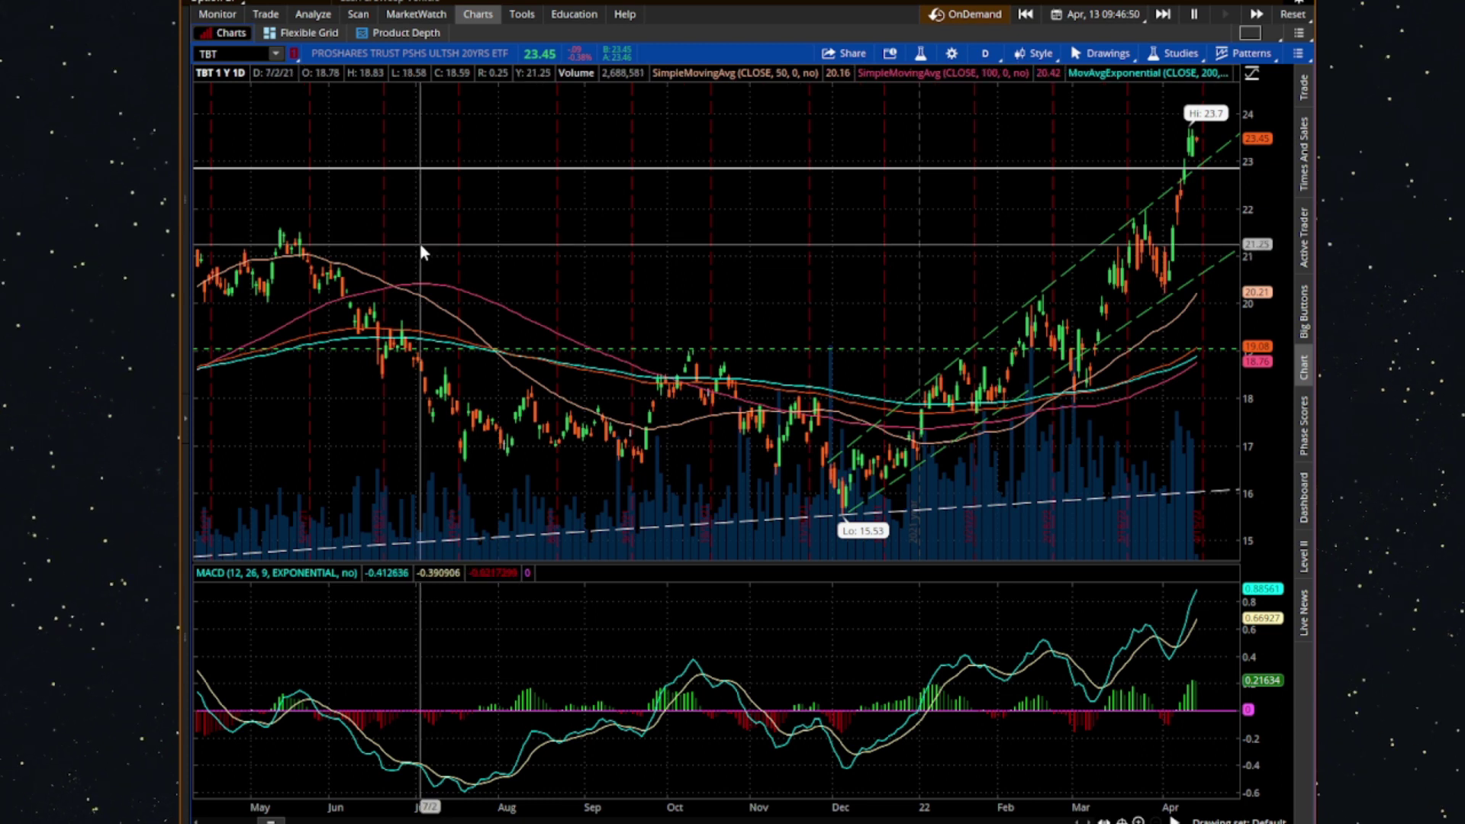
# Expand the TBT position and create a rolling order moving the short 23.5 call from 14 APR 22 to 22 APR 22.
pyautogui.click(218, 19)
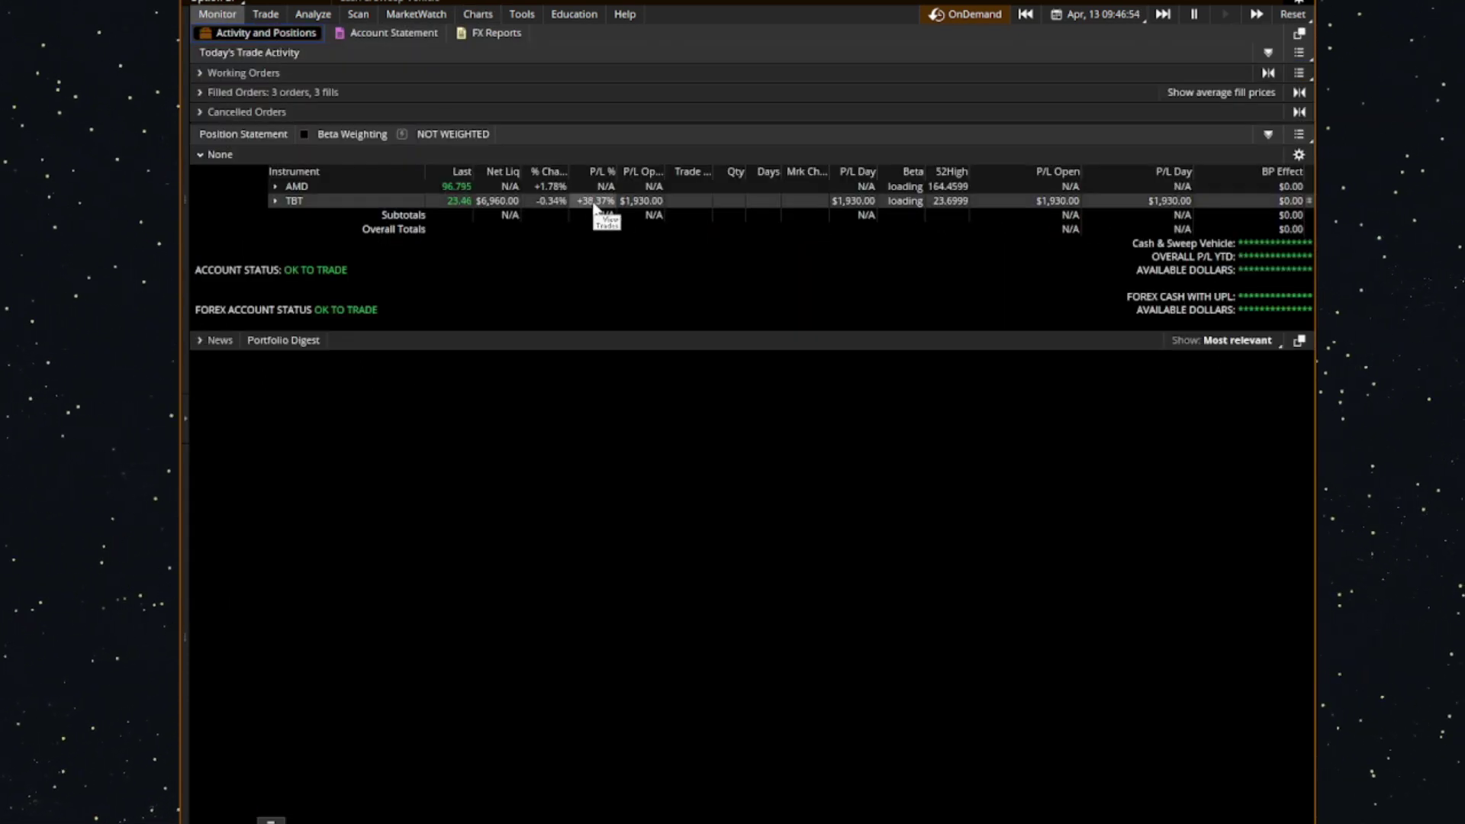
pyautogui.click(275, 201)
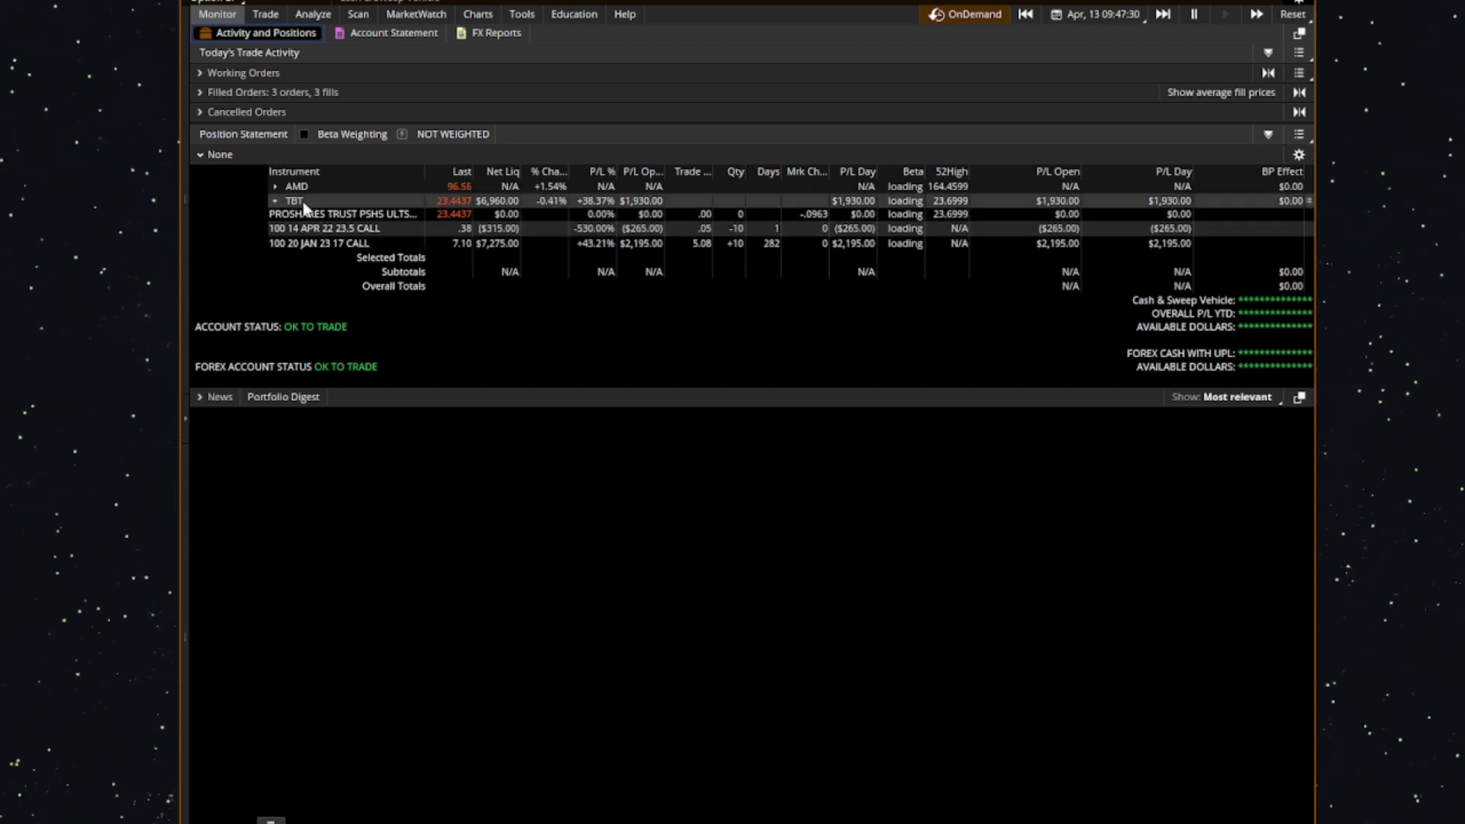
pyautogui.rightClick(303, 204)
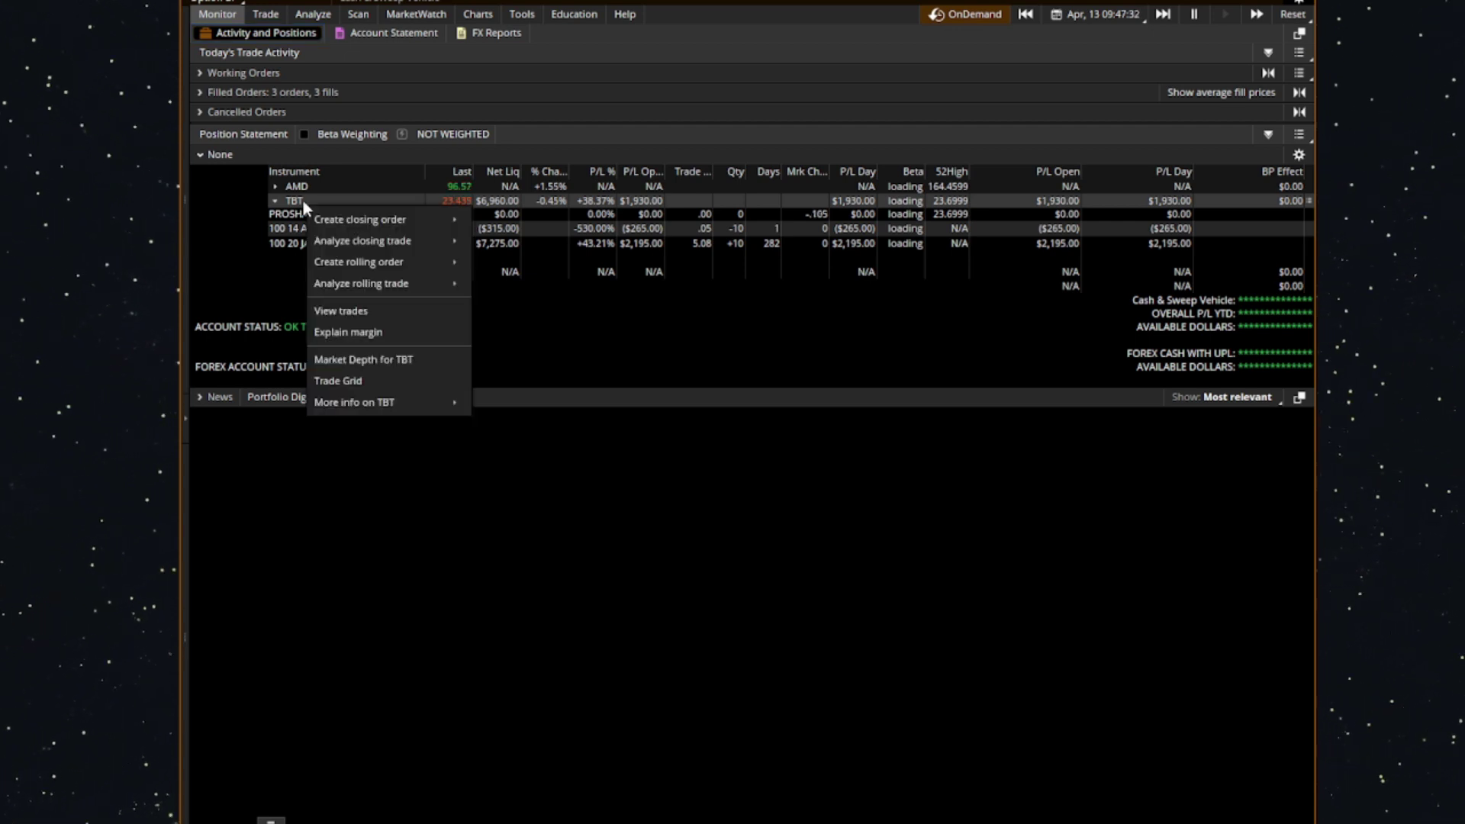
pyautogui.moveTo(396, 222)
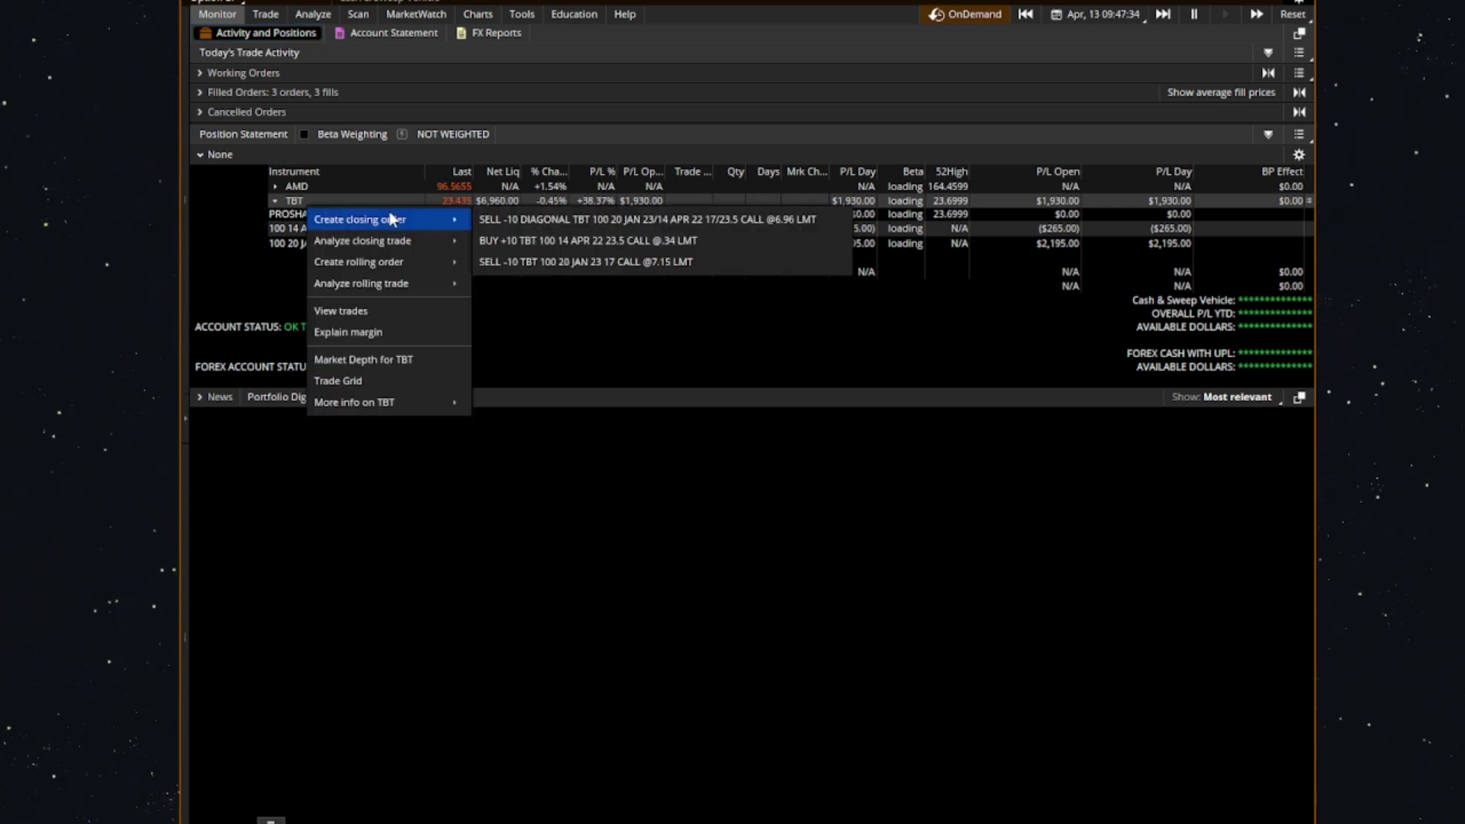
pyautogui.moveTo(379, 263)
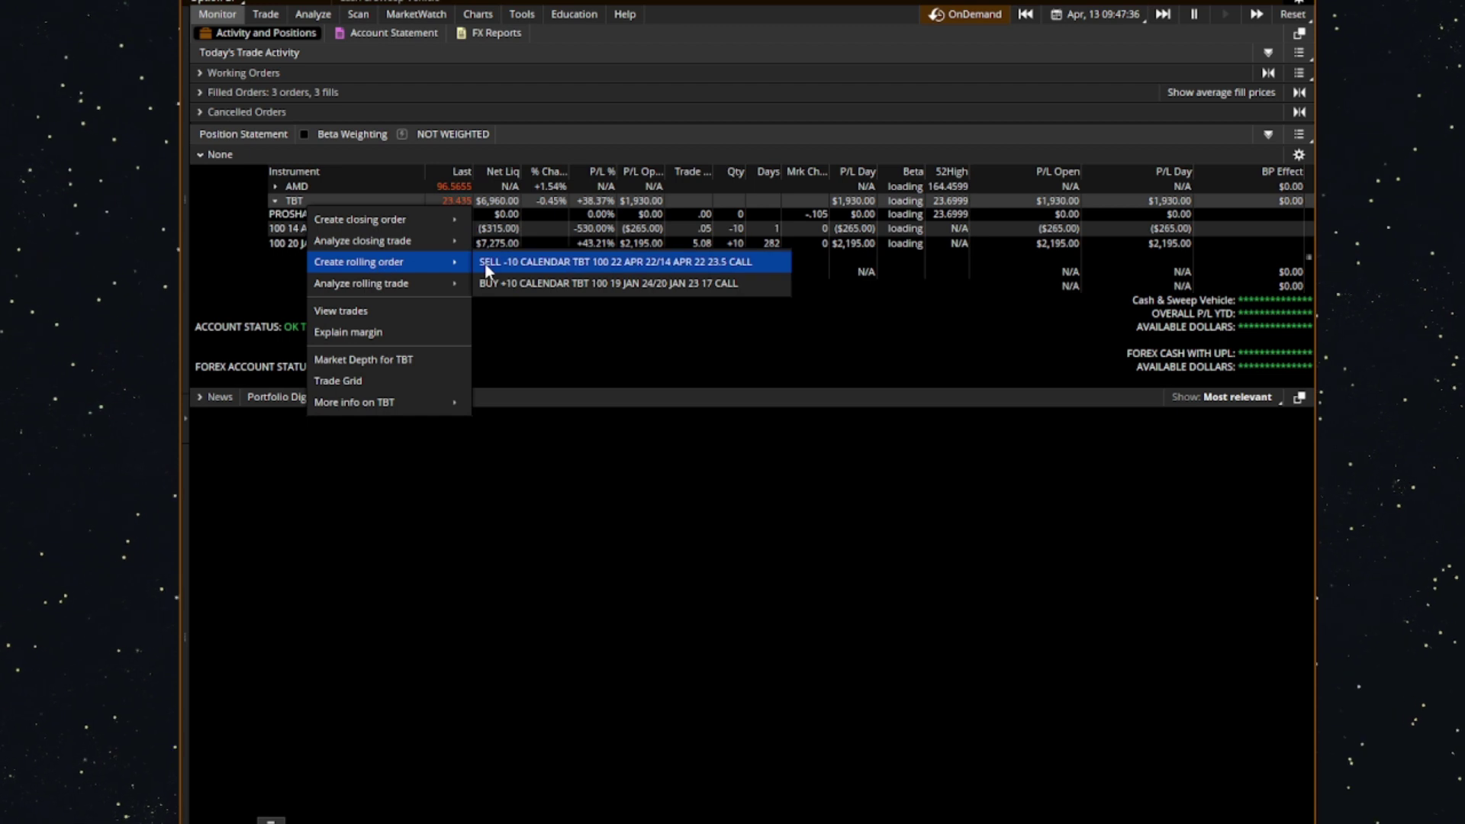
pyautogui.click(574, 263)
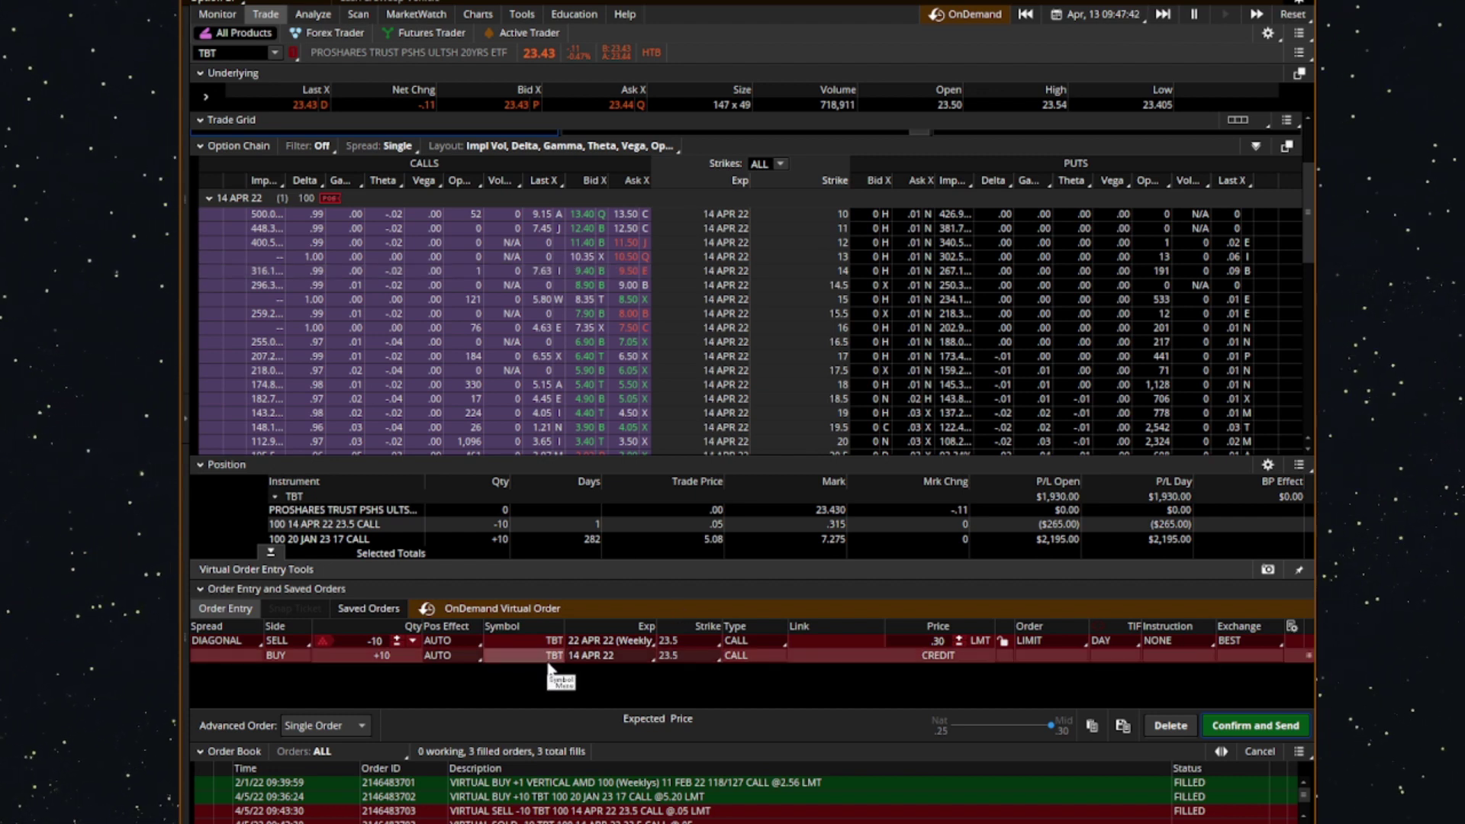
# Set the 22 APR 22 sell leg's strike to 24 and send the diagonal roll at a .12 limit credit.
pyautogui.click(693, 646)
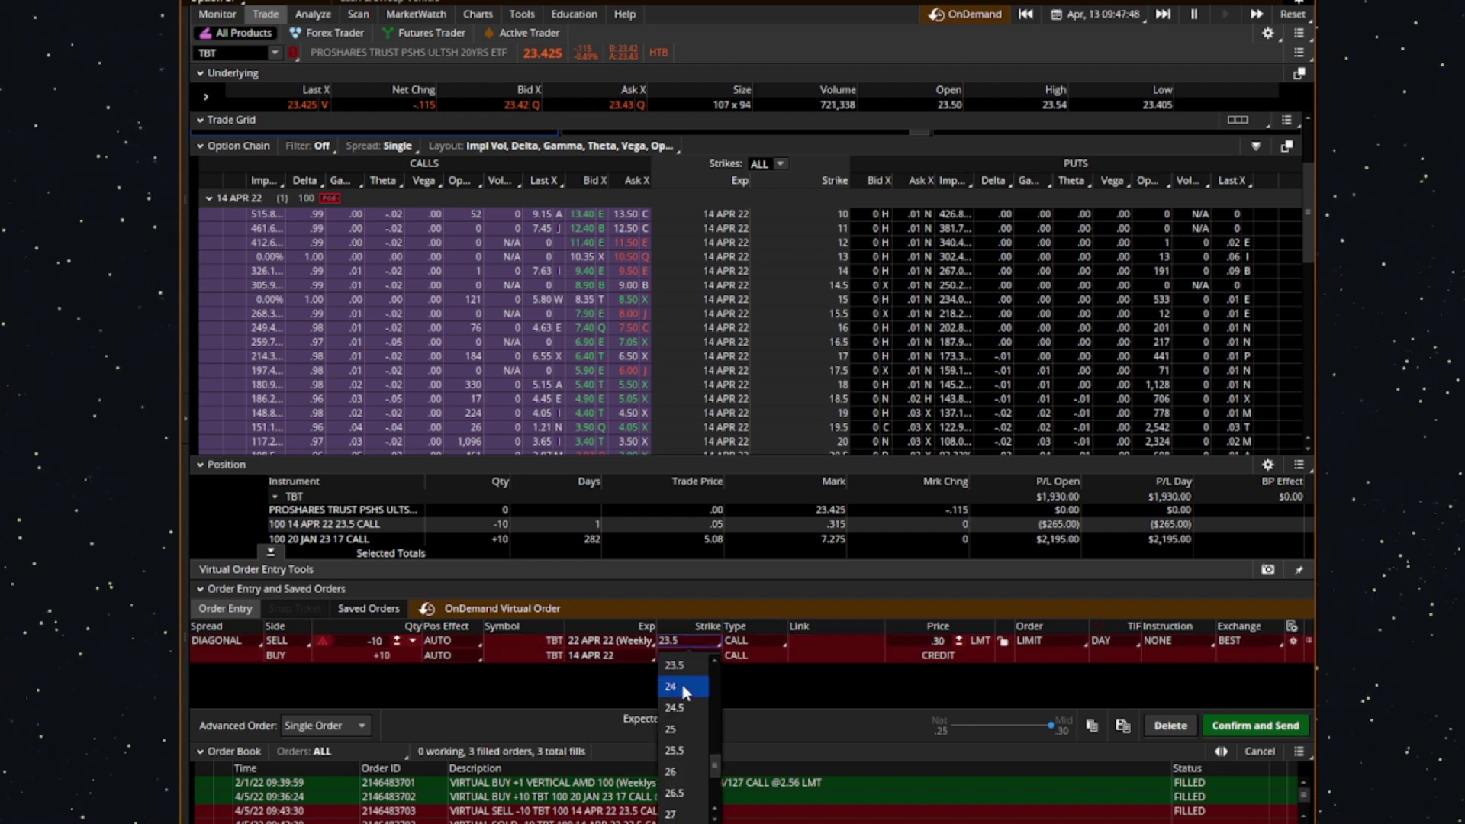
pyautogui.click(682, 685)
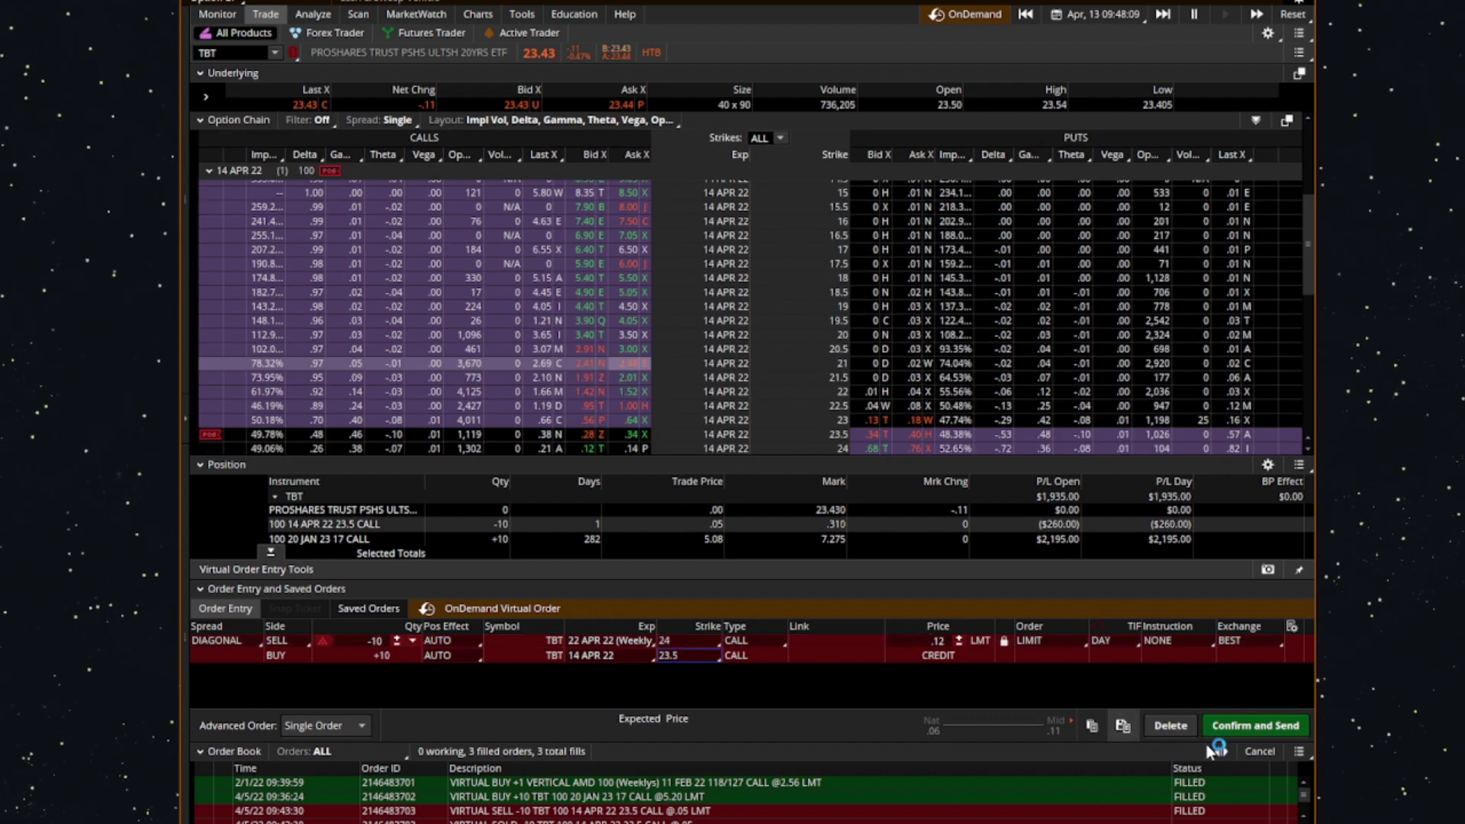
pyautogui.click(1263, 729)
pyautogui.click(1255, 716)
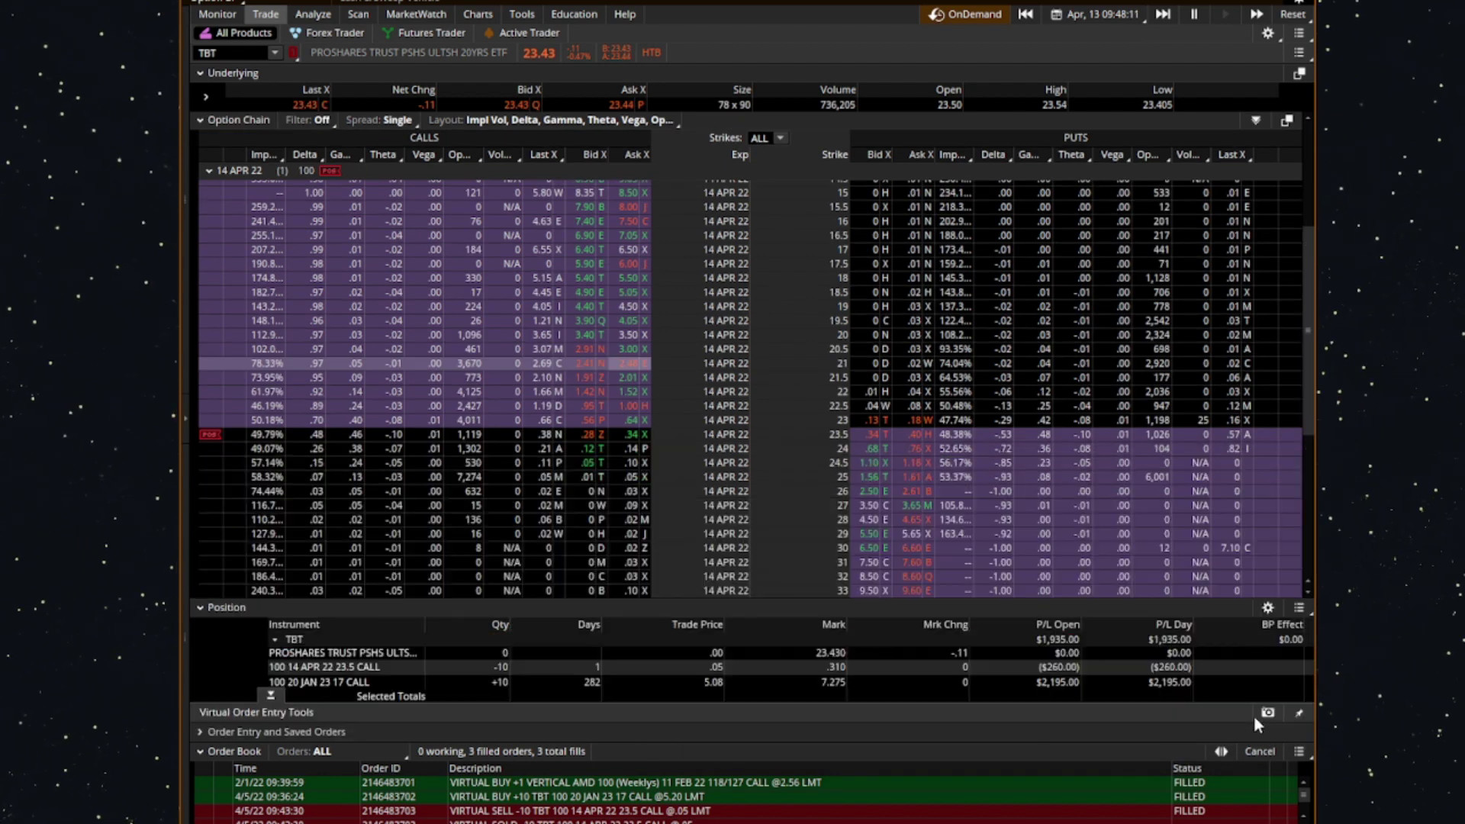
# Replace the working TBT diagonal order with one at a .11 limit credit and send it.
pyautogui.click(227, 17)
pyautogui.click(201, 73)
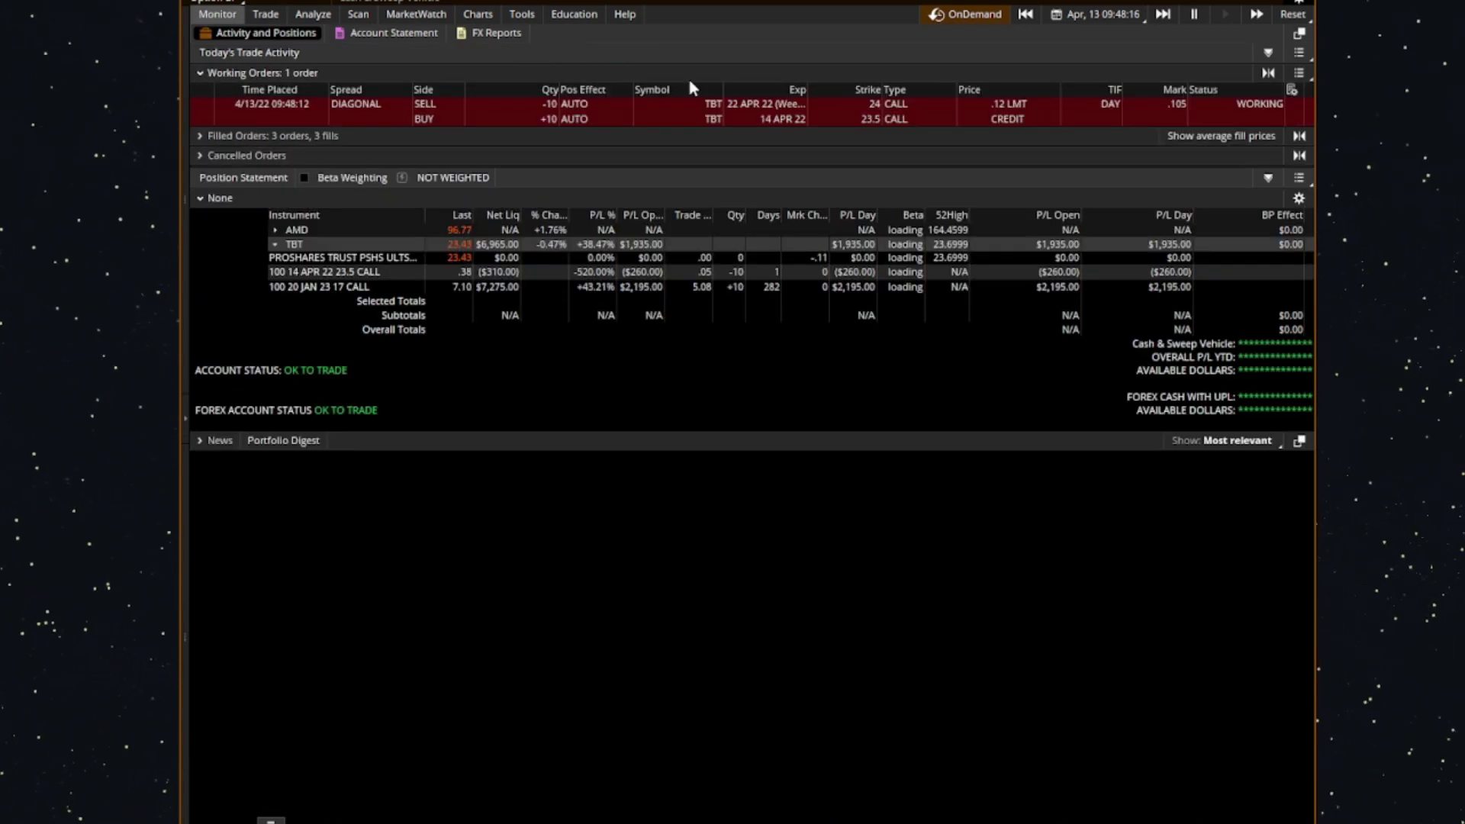
pyautogui.rightClick(1000, 107)
pyautogui.click(1037, 136)
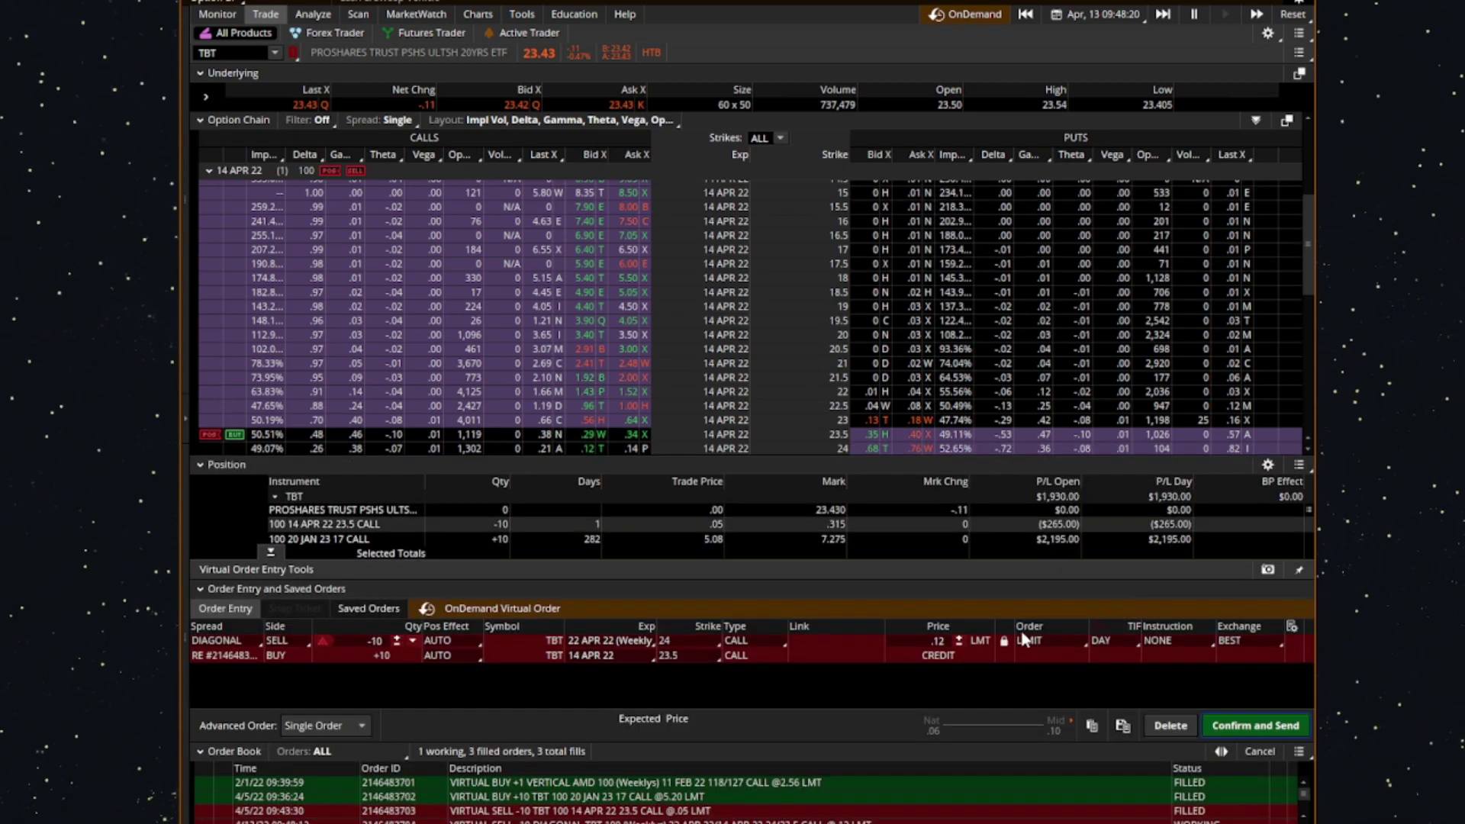
pyautogui.click(1250, 726)
pyautogui.click(1248, 726)
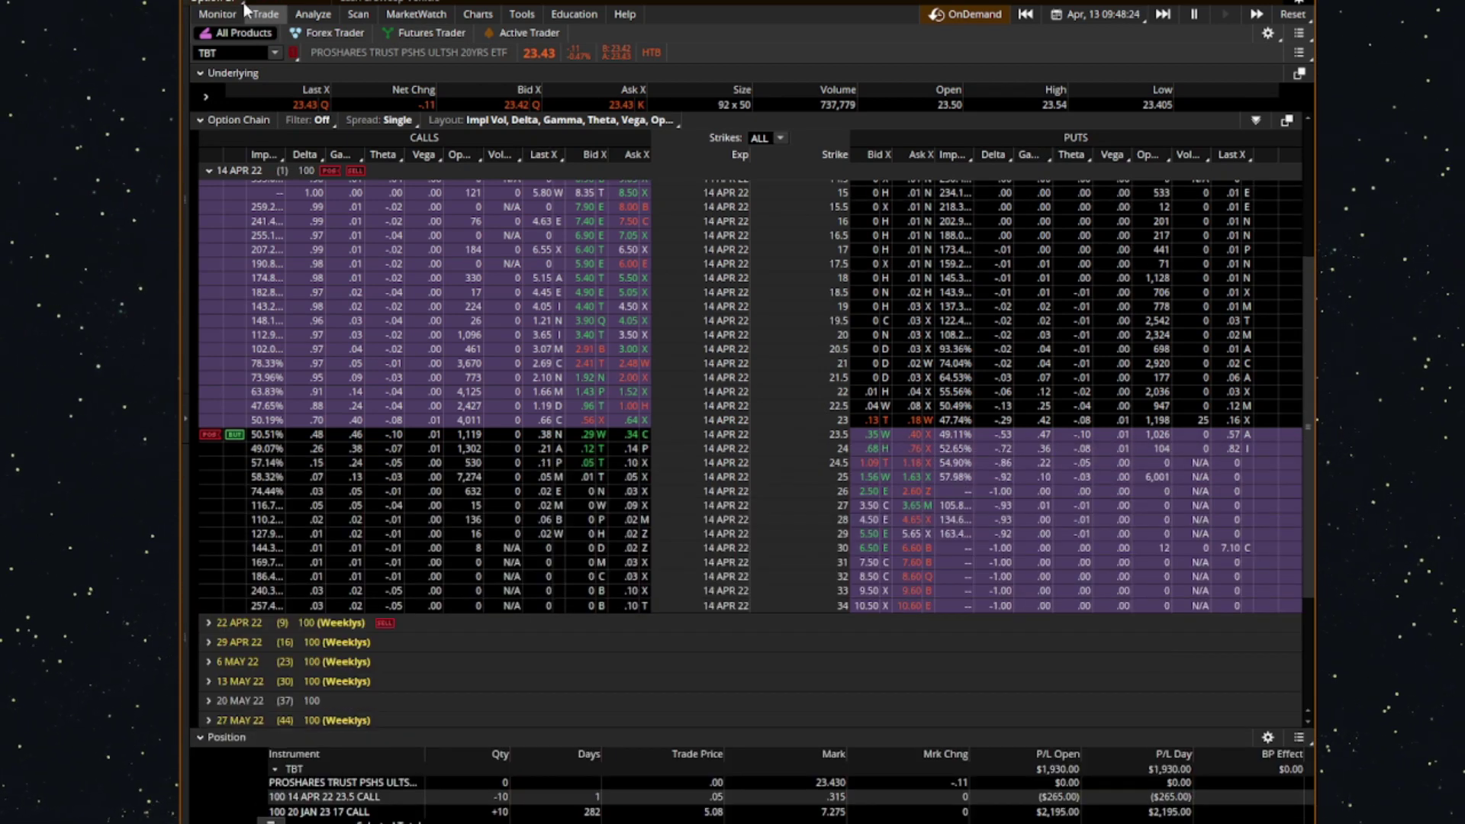
# Lower the working TBT diagonal order's limit credit to .10, resend it, and return to the positions view.
pyautogui.click(220, 13)
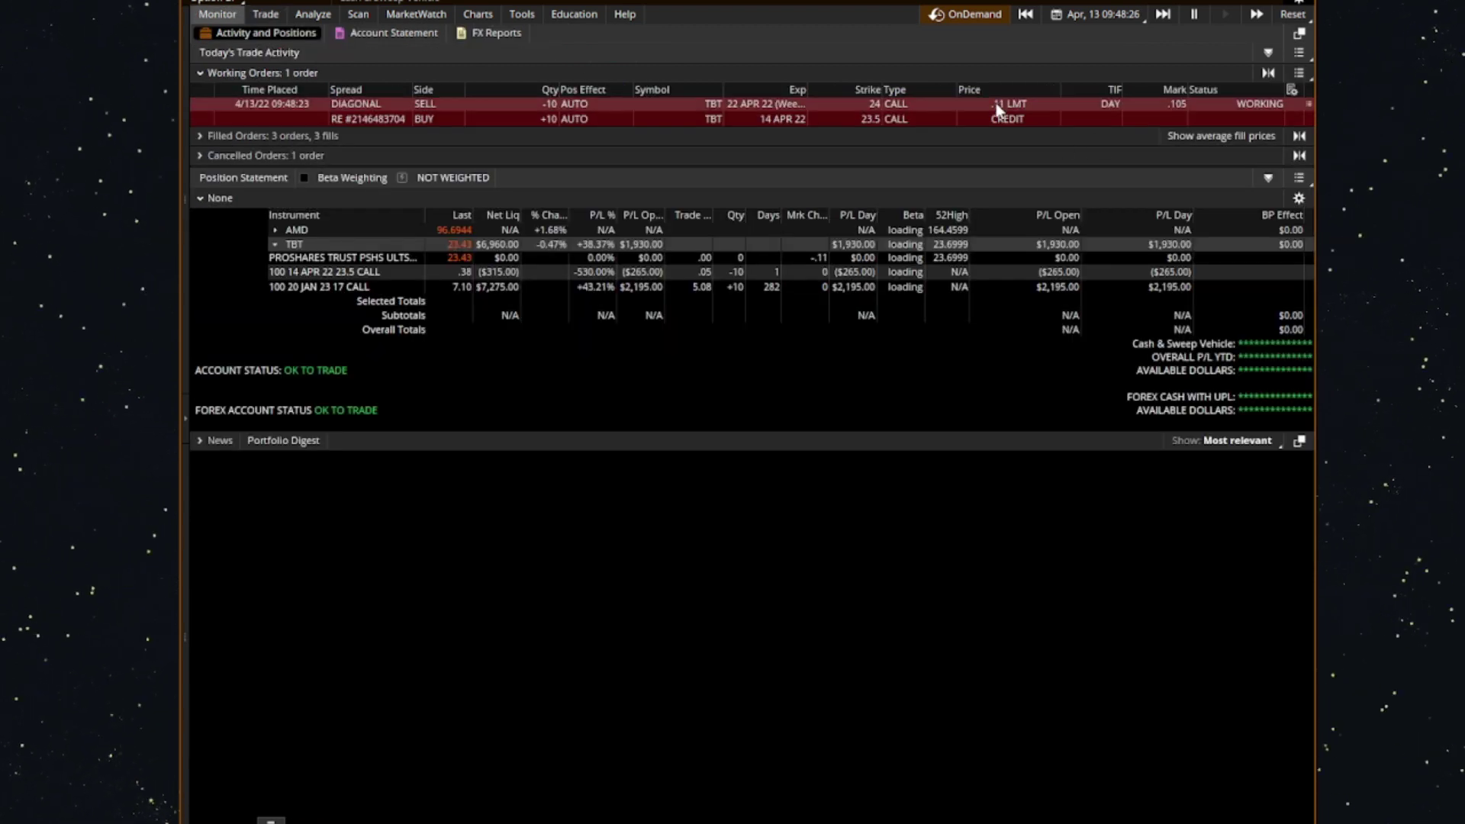
pyautogui.rightClick(997, 110)
pyautogui.click(1072, 142)
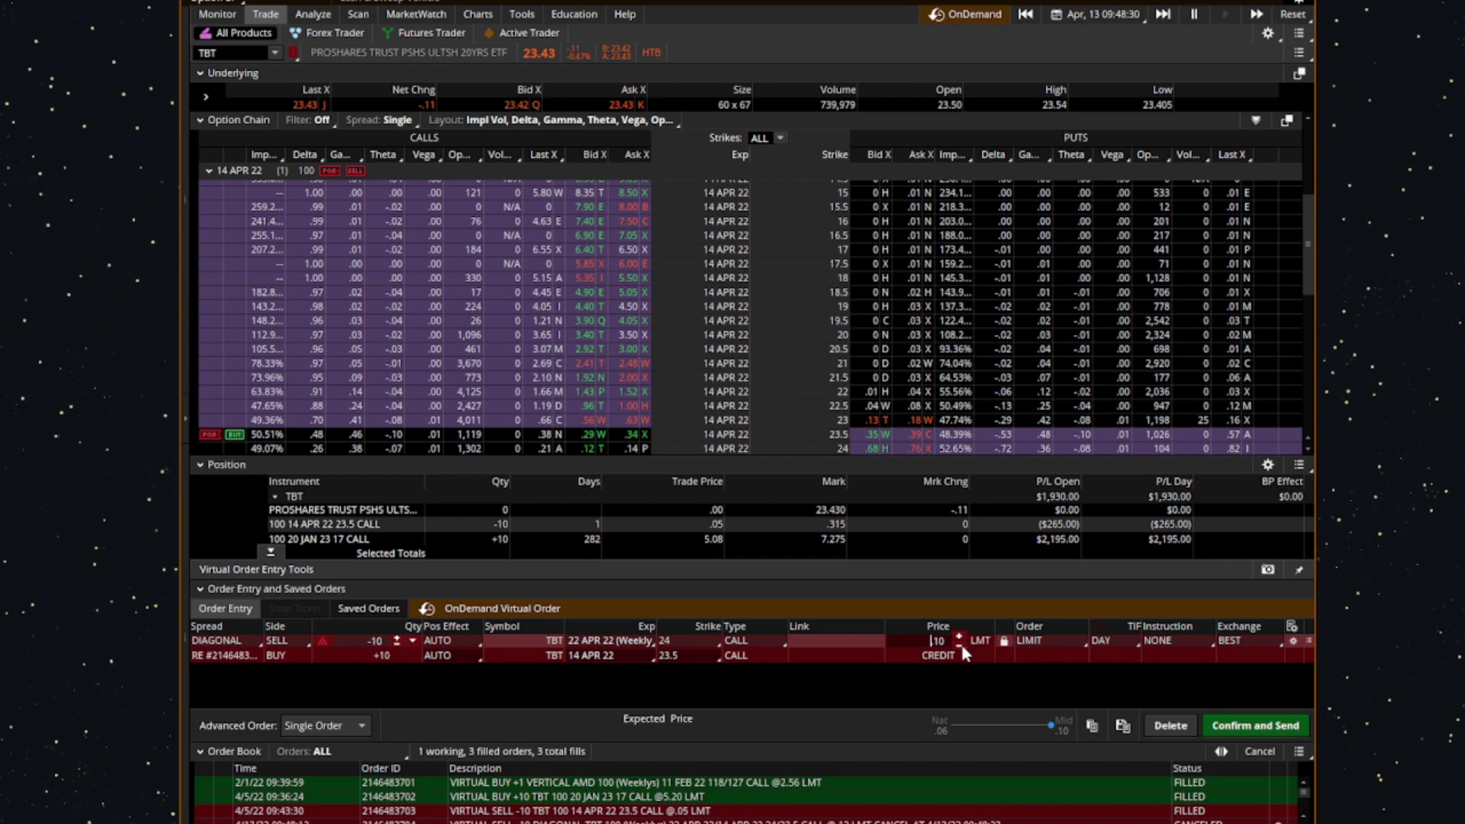
pyautogui.click(1261, 726)
pyautogui.click(1255, 716)
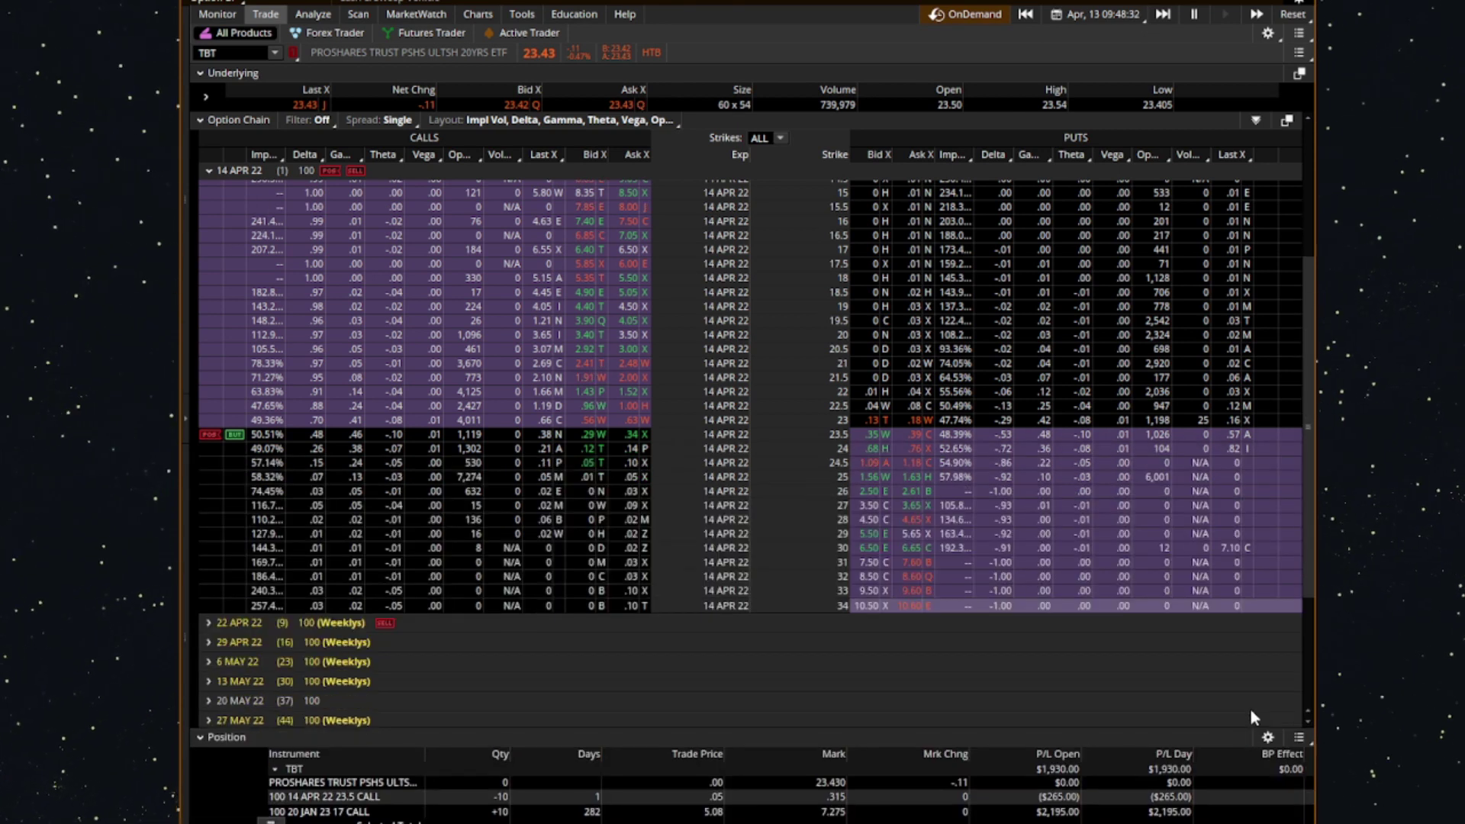
pyautogui.click(217, 15)
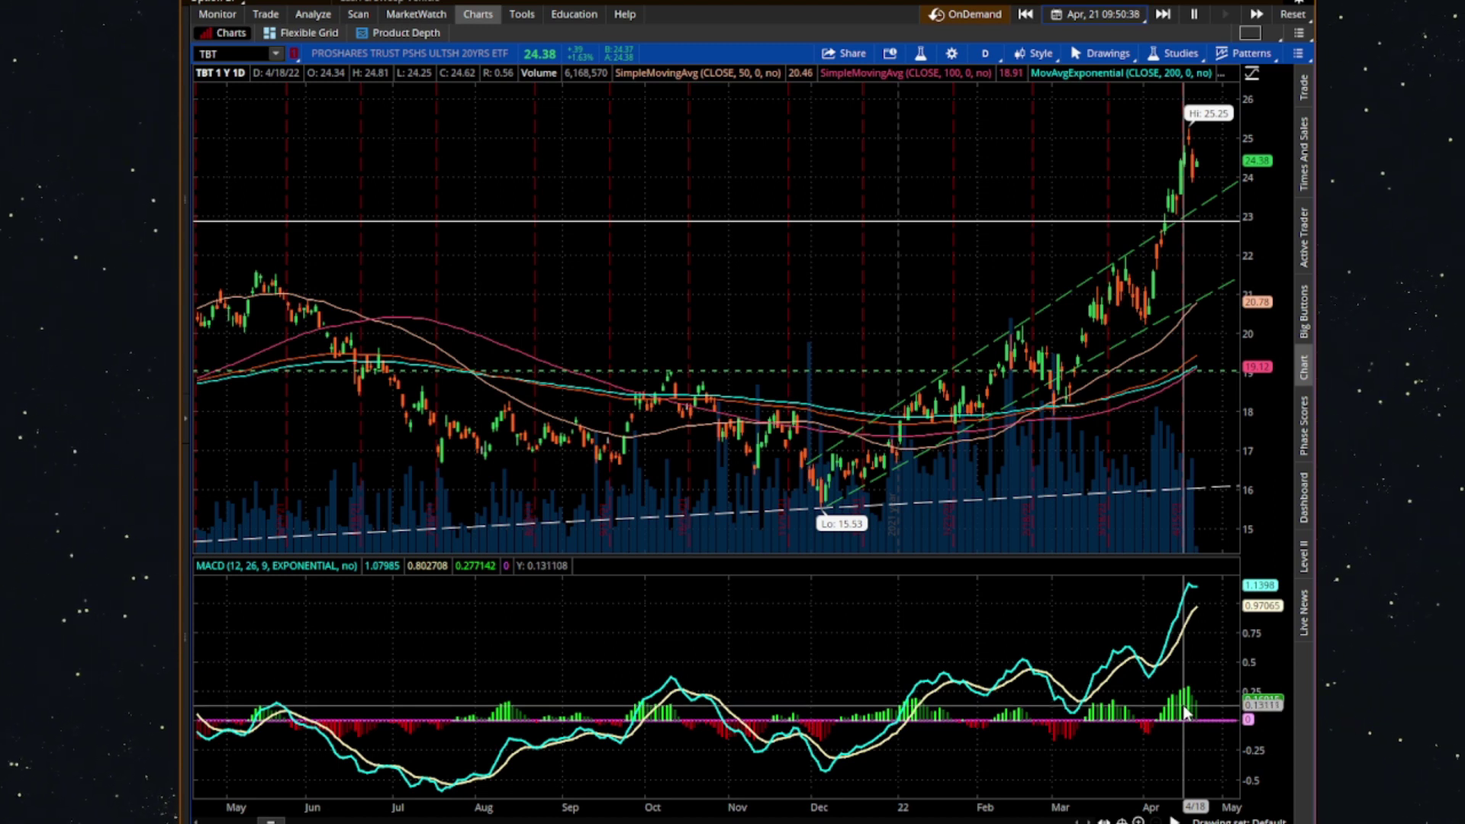
# Create a rolling order moving the short TBT 24 call from 22 APR 22 to 29 APR 22.
pyautogui.moveTo(1218, 209)
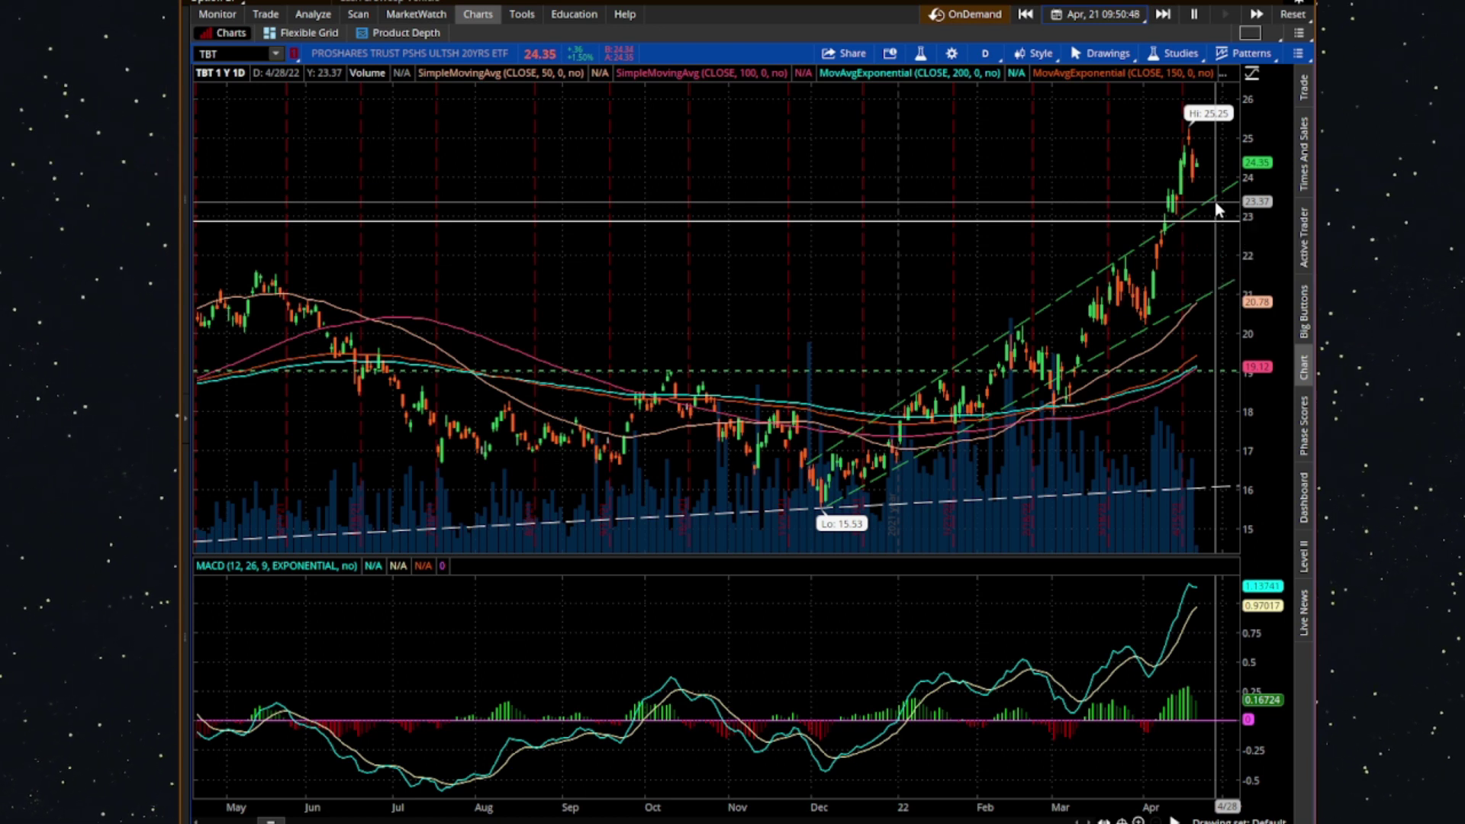
pyautogui.click(218, 14)
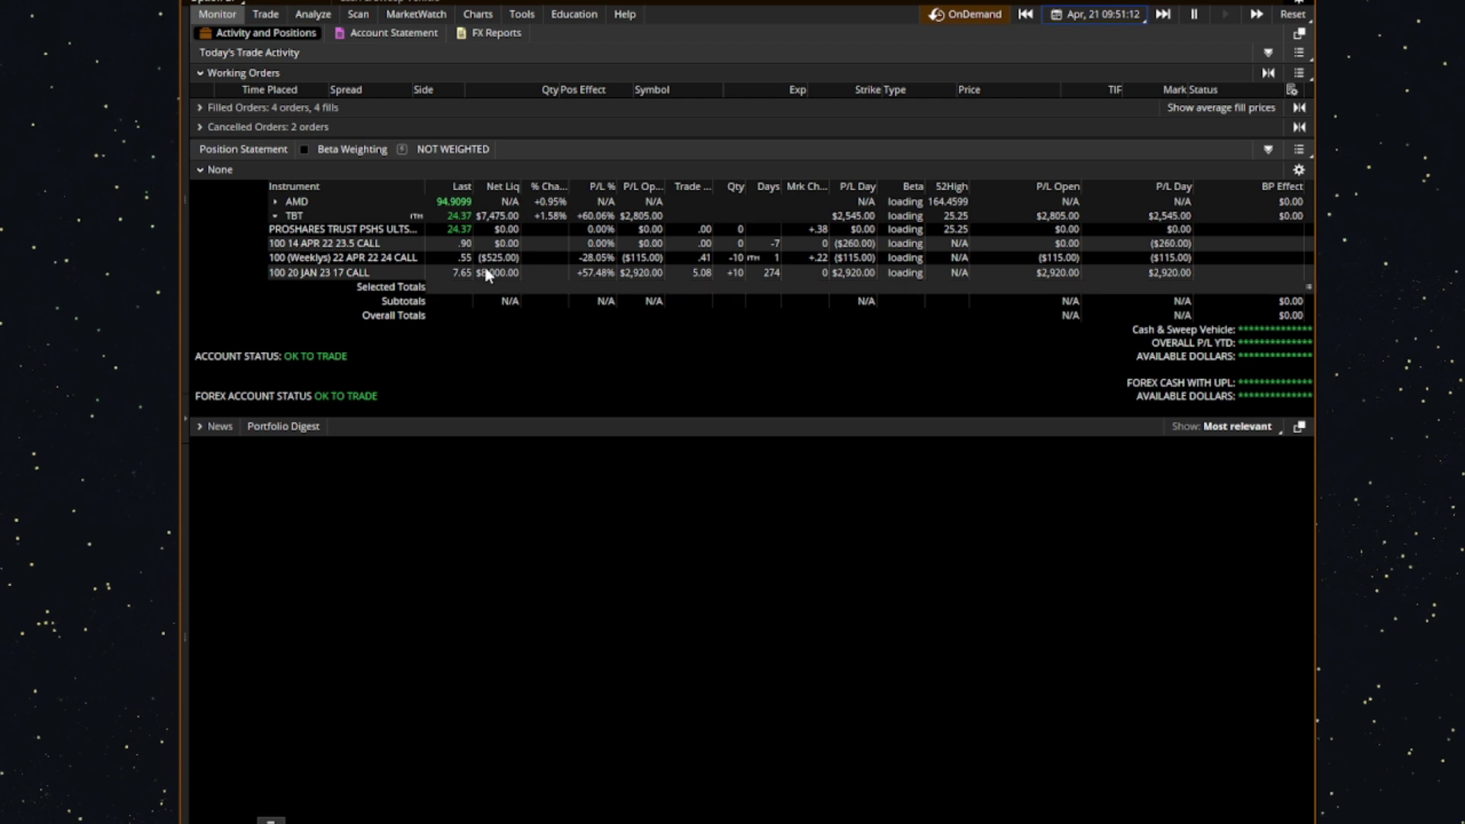
pyautogui.rightClick(308, 259)
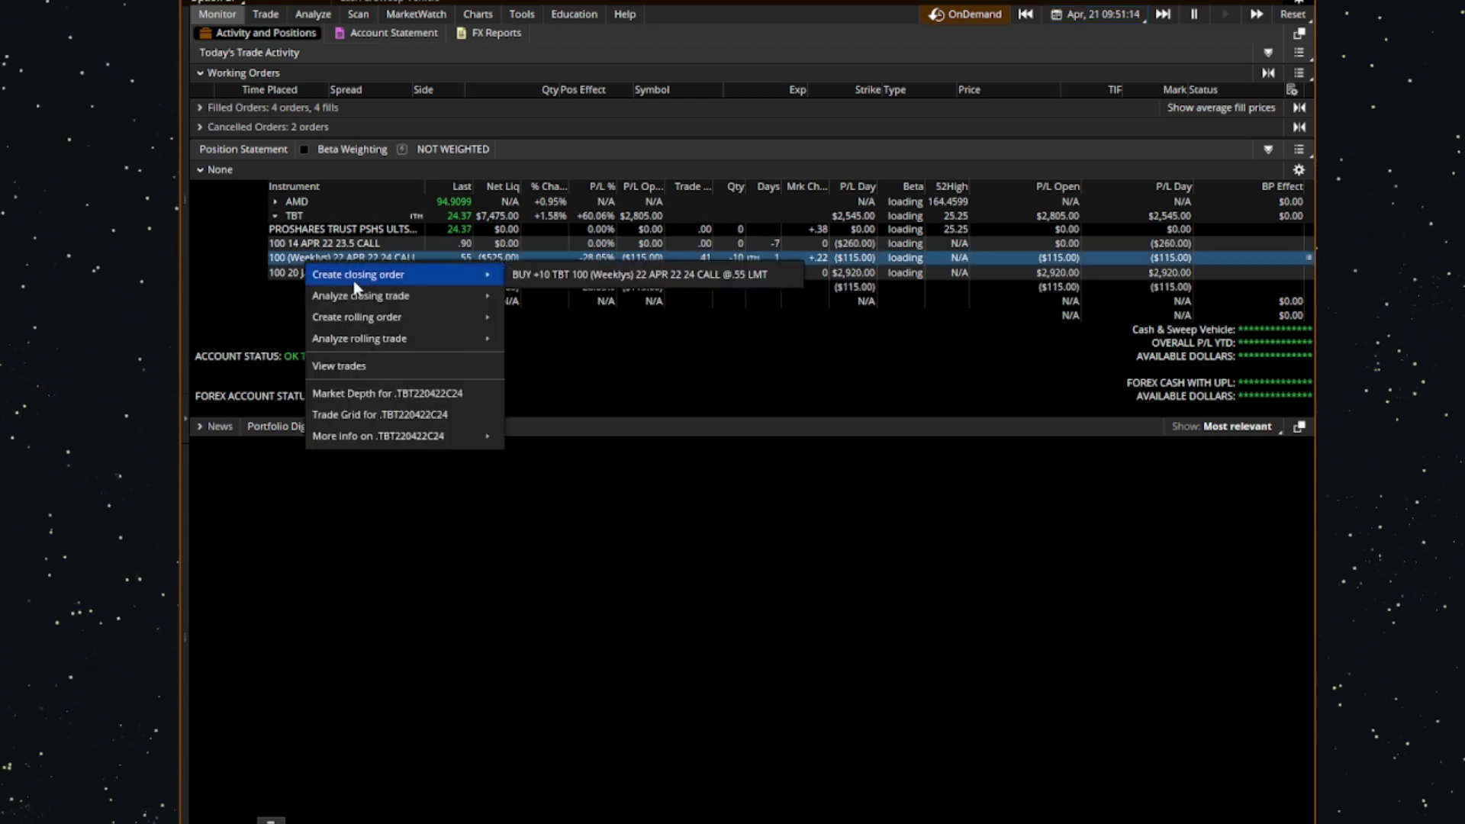
pyautogui.moveTo(367, 317)
pyautogui.click(561, 317)
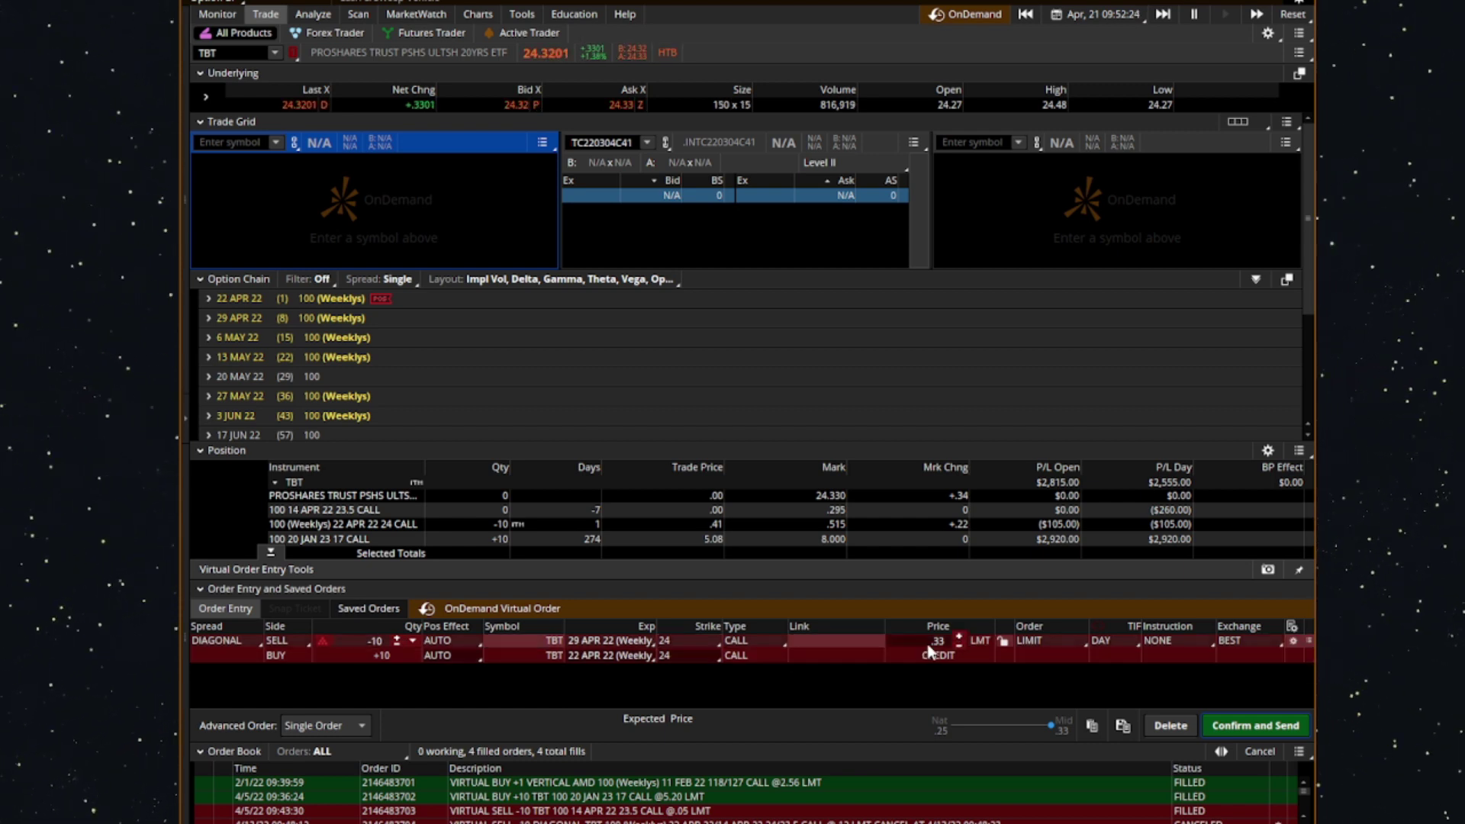
# Try the 24.5 and 25 strikes for the 29 APR 22 sell leg and set it back to 24.
pyautogui.click(694, 641)
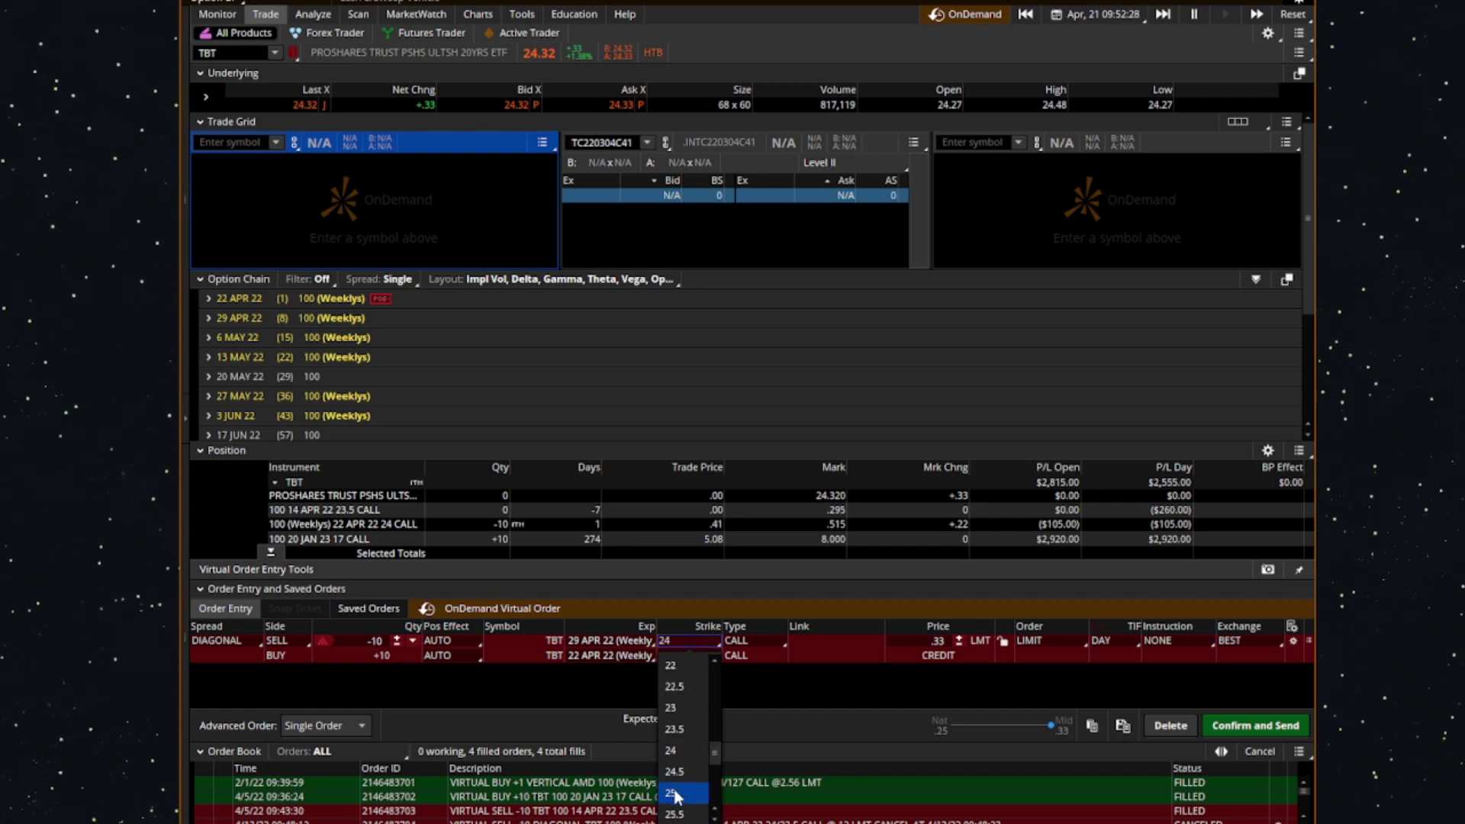
pyautogui.click(680, 770)
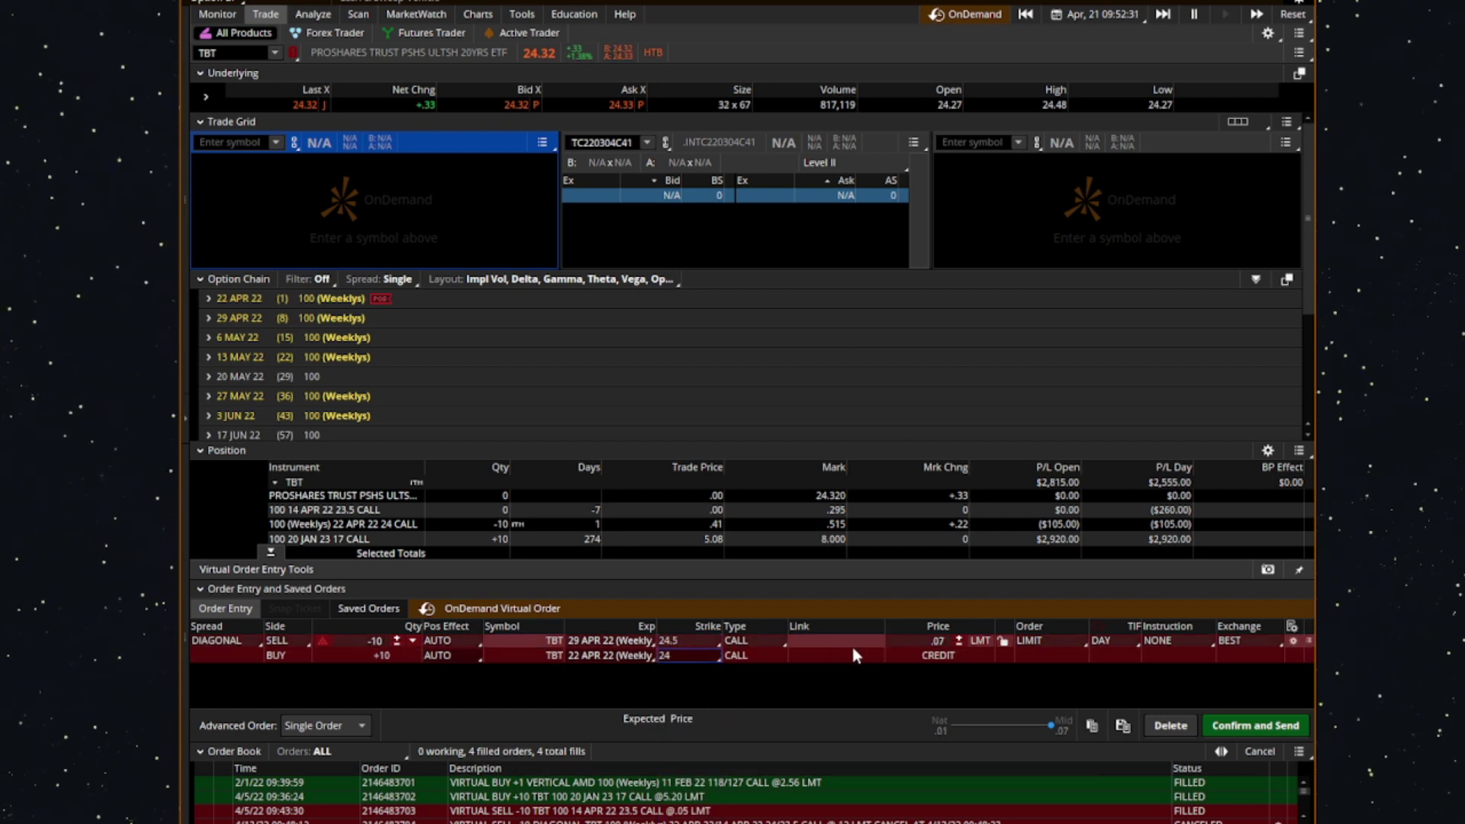
pyautogui.click(682, 643)
pyautogui.click(691, 786)
pyautogui.click(680, 643)
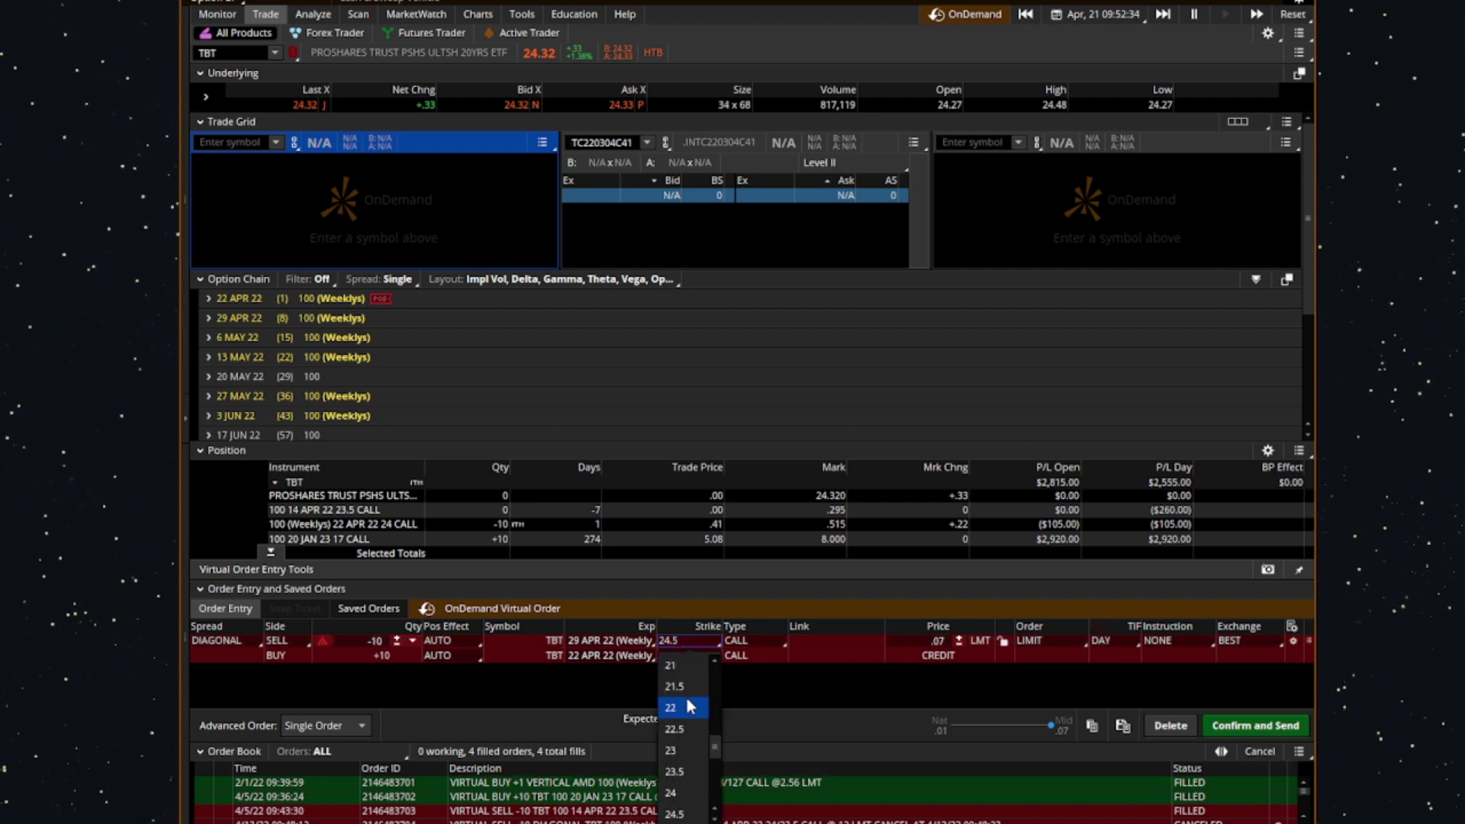
pyautogui.click(679, 769)
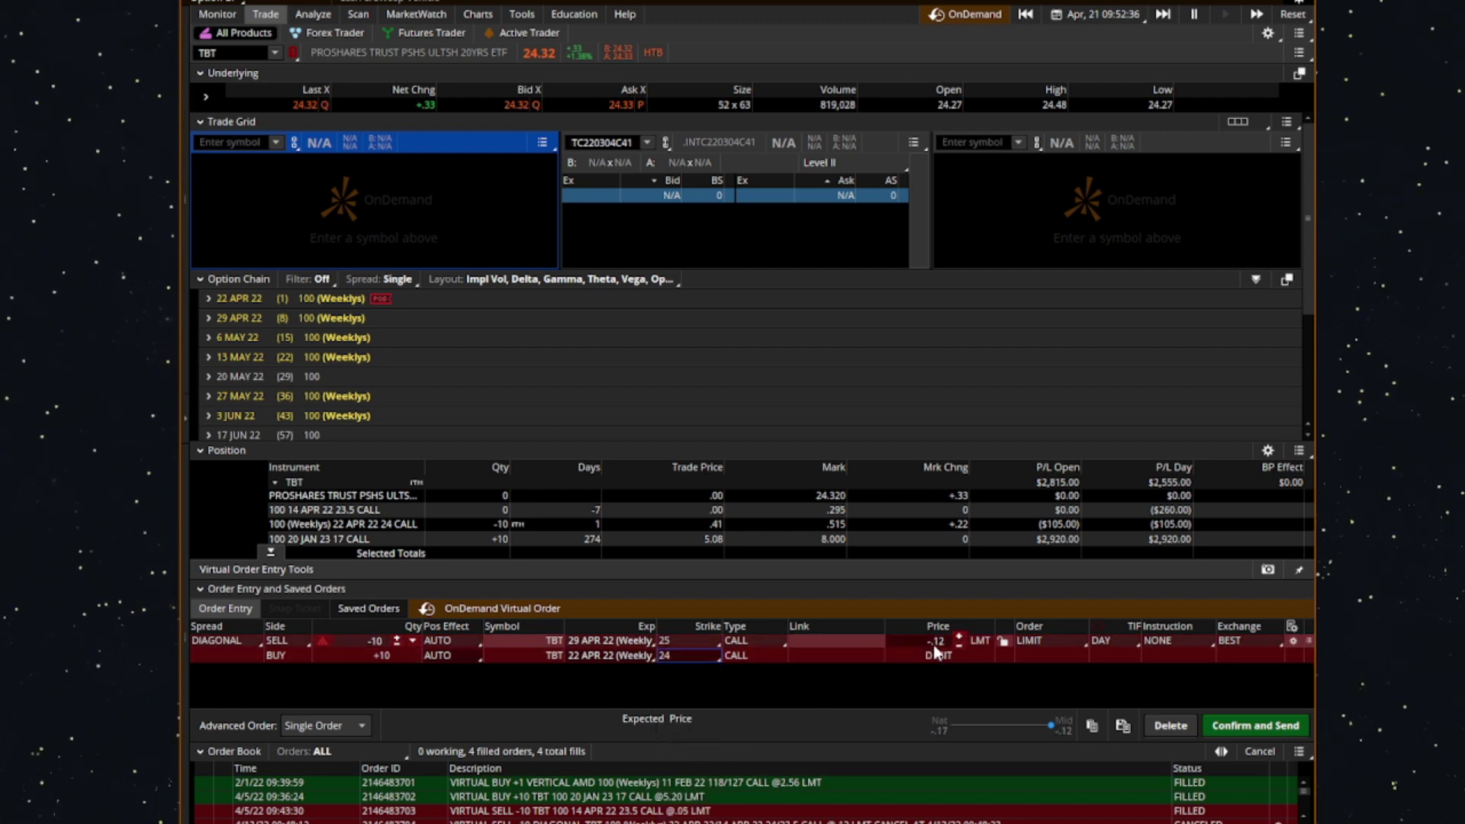
pyautogui.click(698, 643)
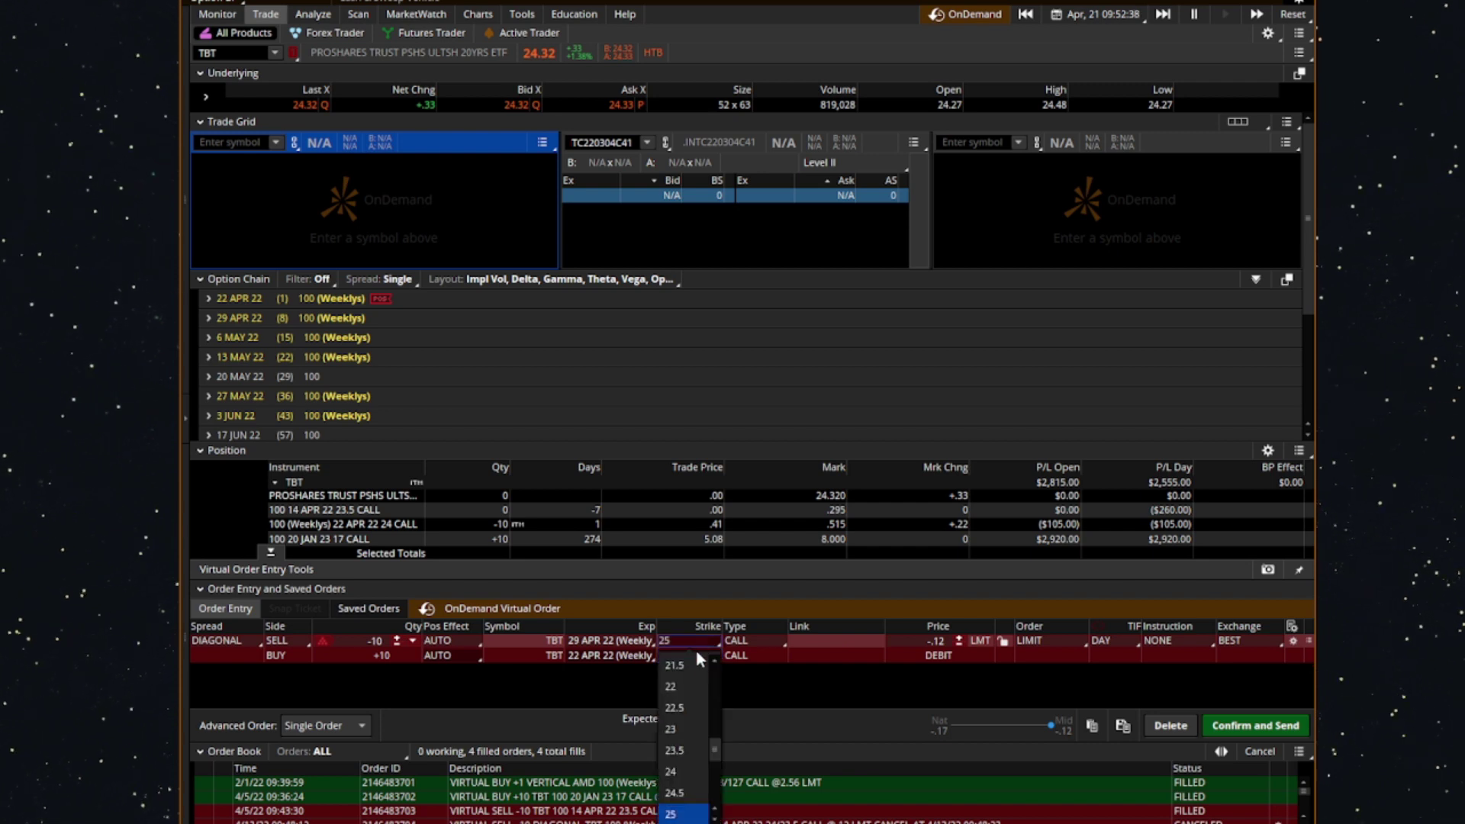
pyautogui.click(680, 770)
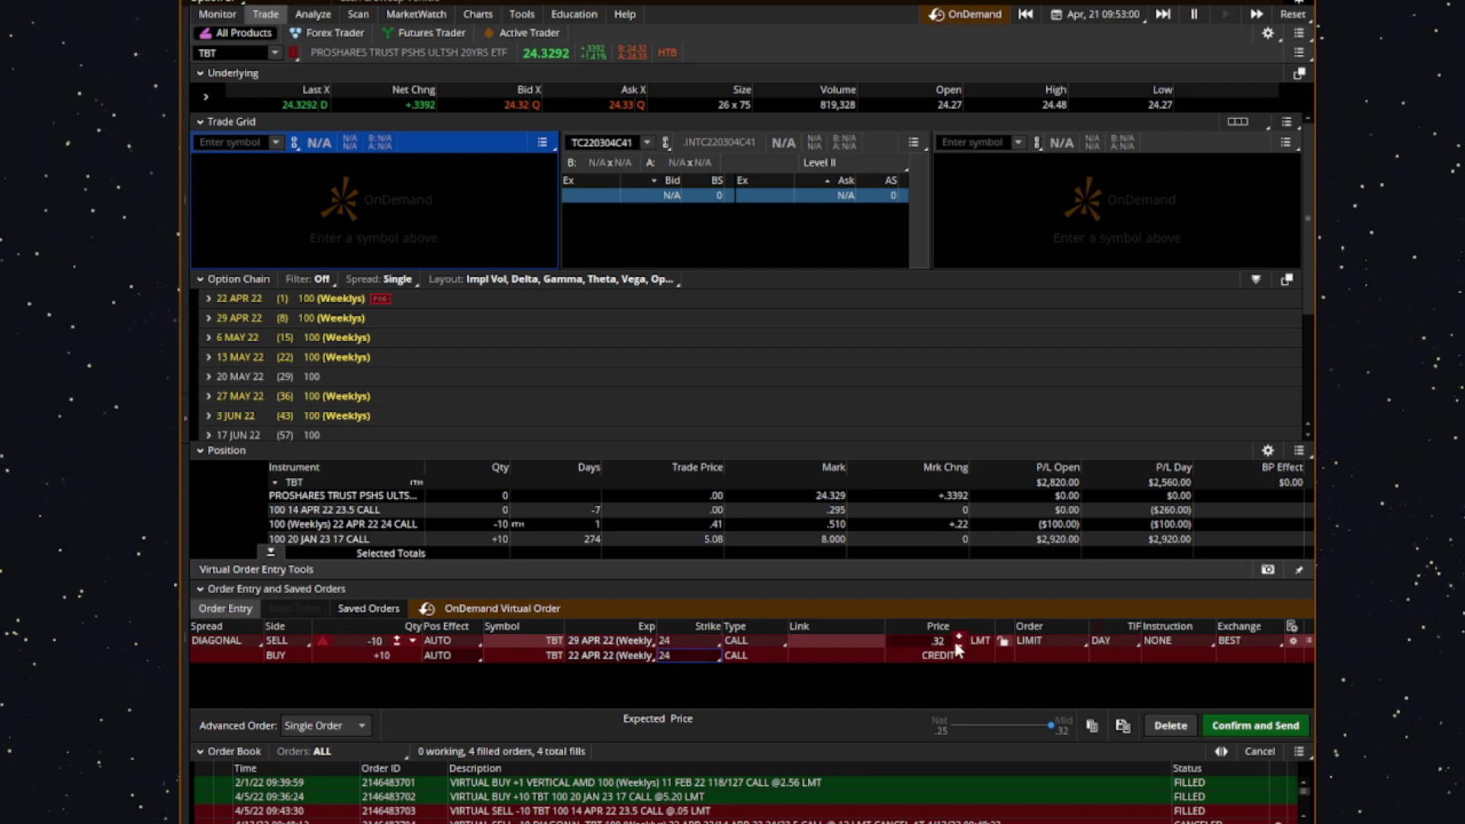
# Send the 29 APR/22 APR 22 24 call calendar roll at a .32 limit credit and show the TBT positions.
pyautogui.click(1238, 728)
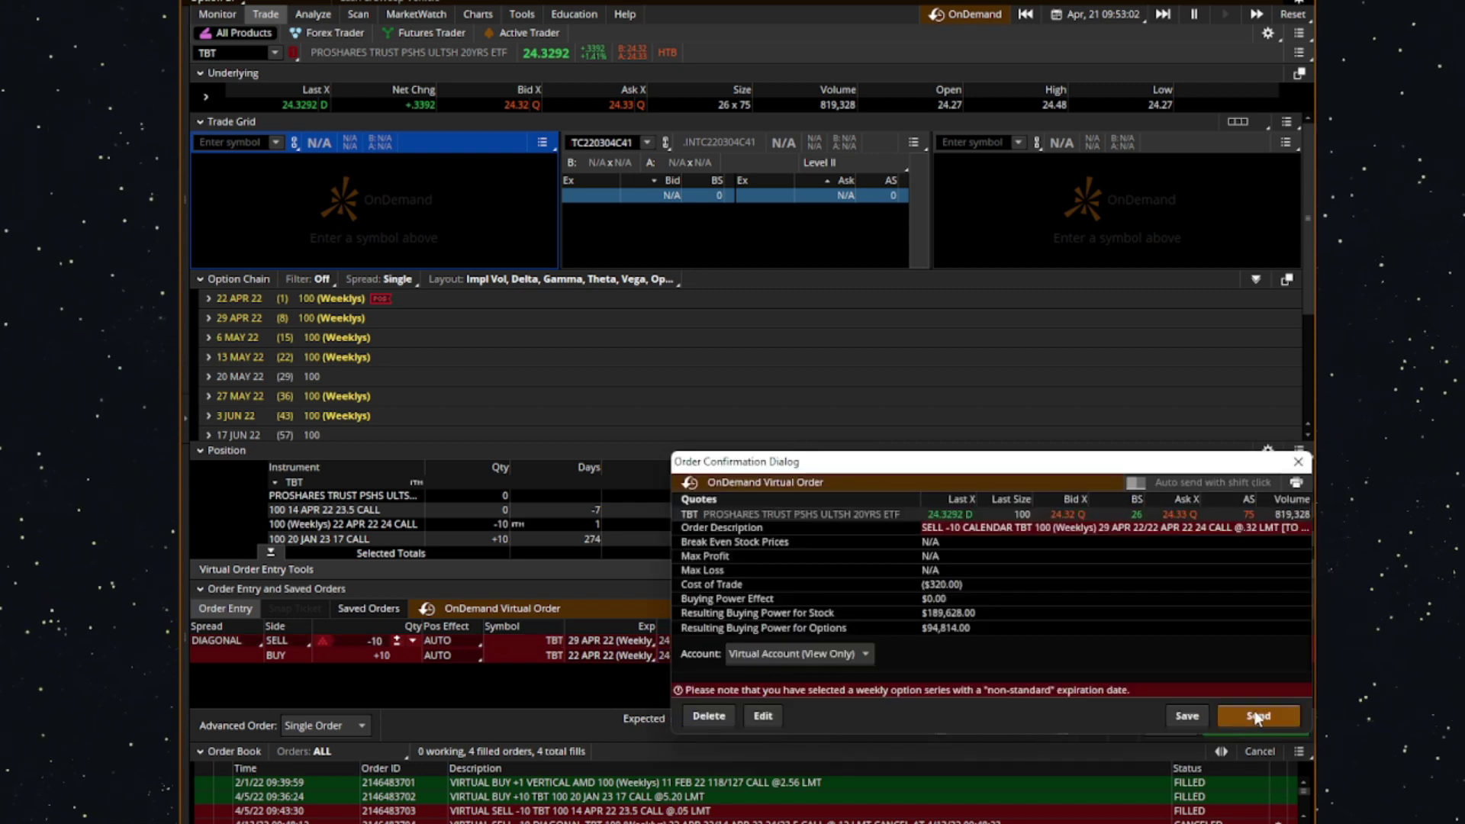
pyautogui.click(1257, 717)
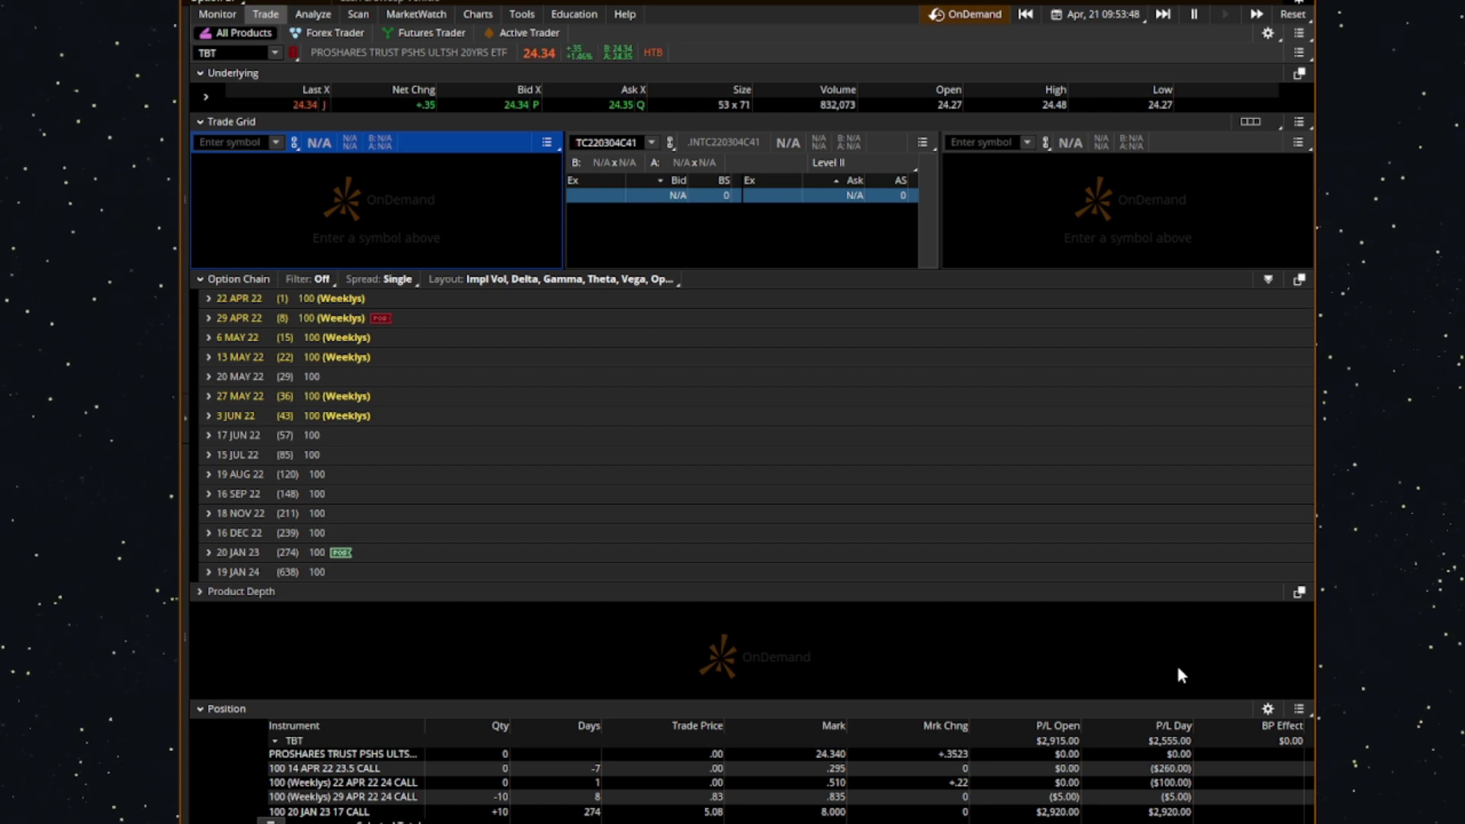
pyautogui.click(218, 15)
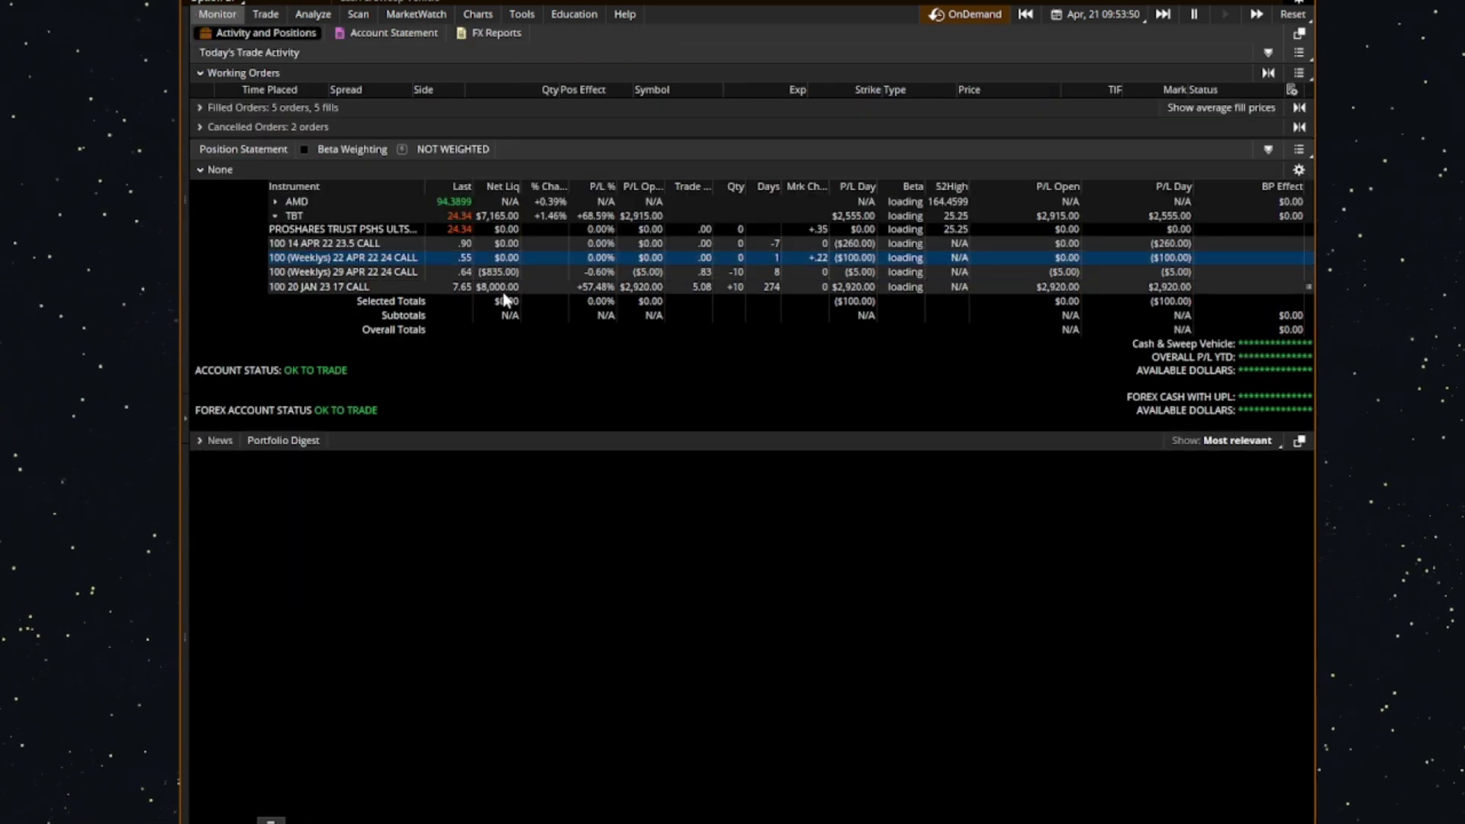